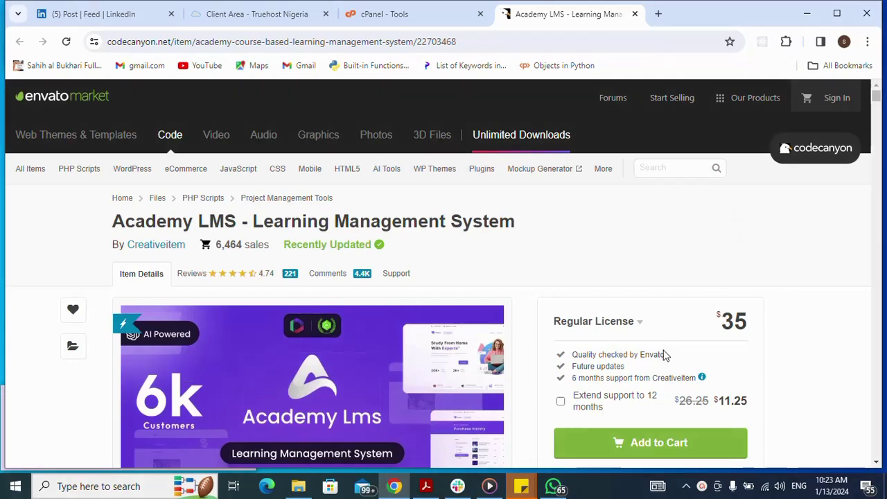
# Cycle through the how-it-works, hire-me, subscribe and buy-me-a-coffee notes, then return to the Academy LMS page
pyautogui.moveTo(519, 495)
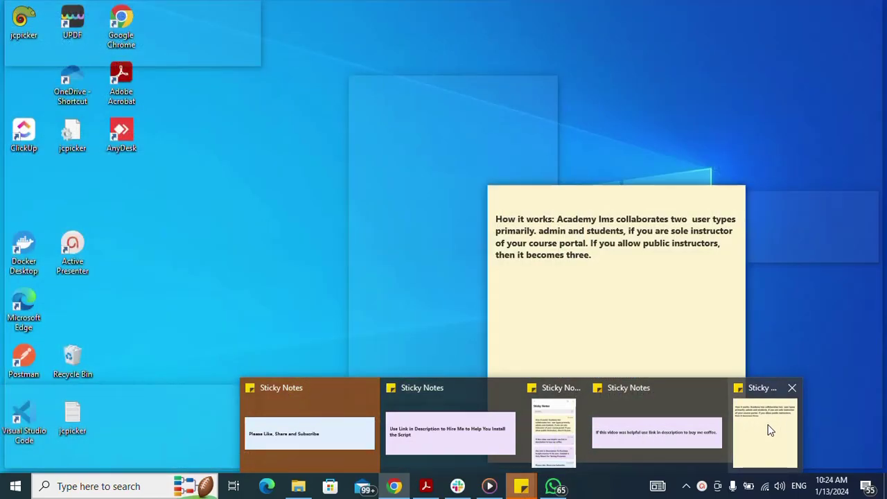
pyautogui.click(771, 430)
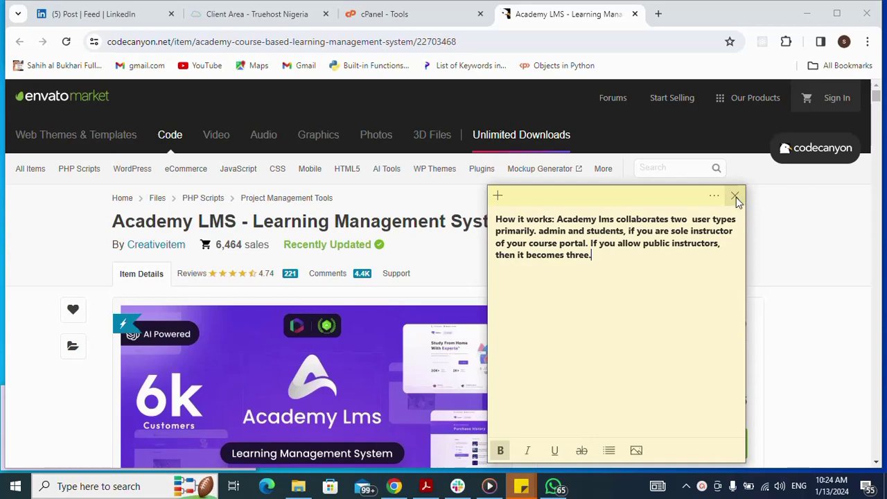
pyautogui.click(394, 486)
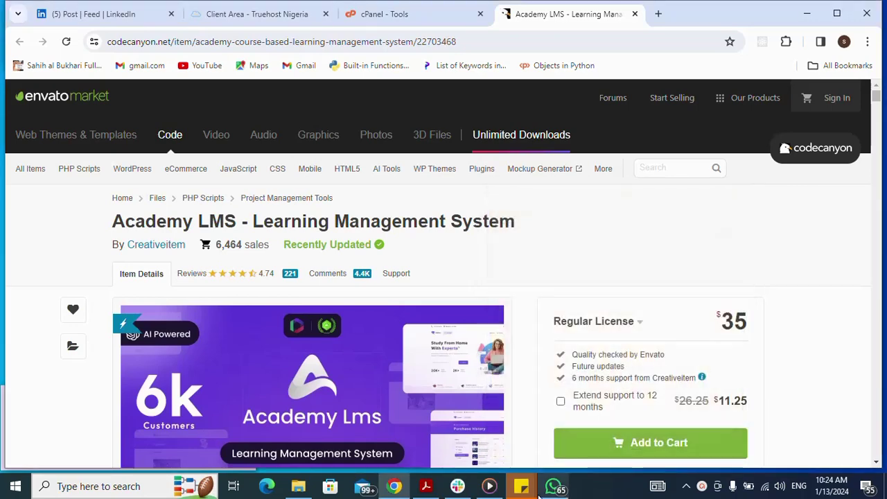
pyautogui.moveTo(516, 493)
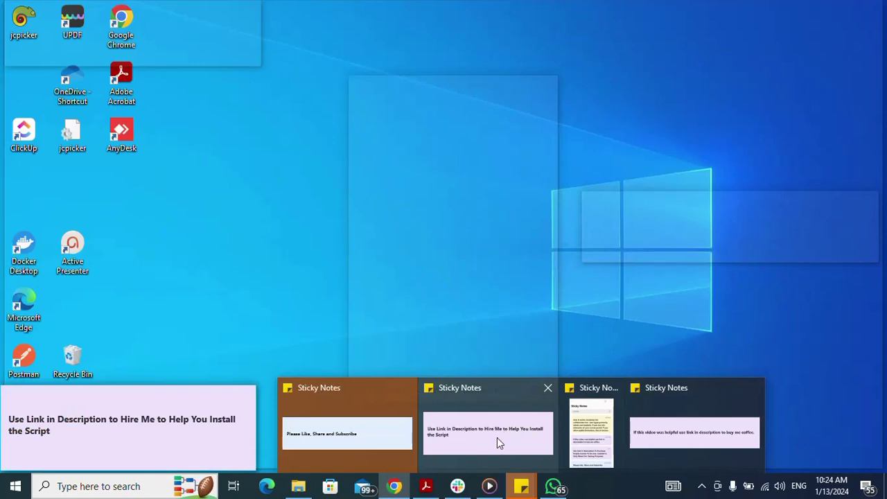
pyautogui.click(497, 438)
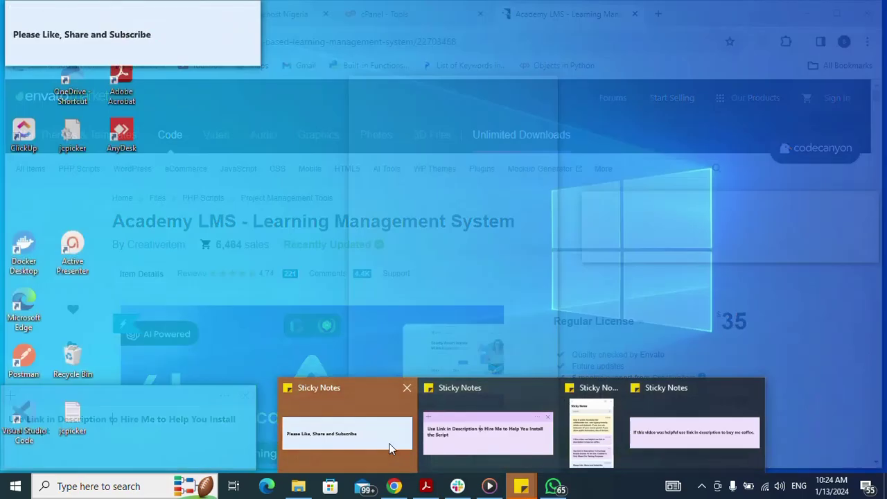
pyautogui.click(389, 443)
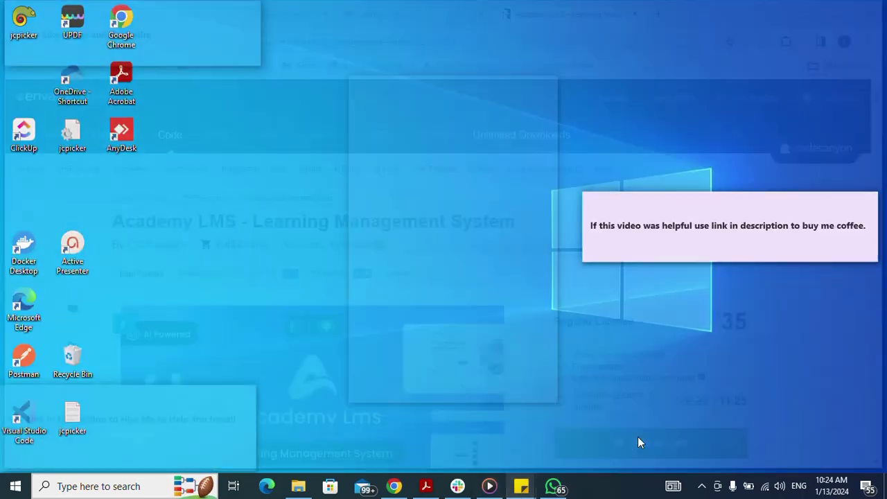
pyautogui.click(639, 442)
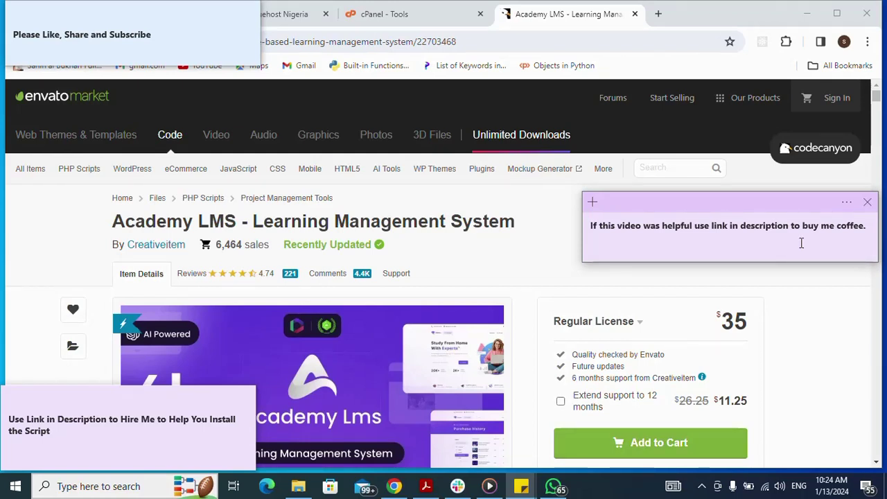
pyautogui.click(542, 281)
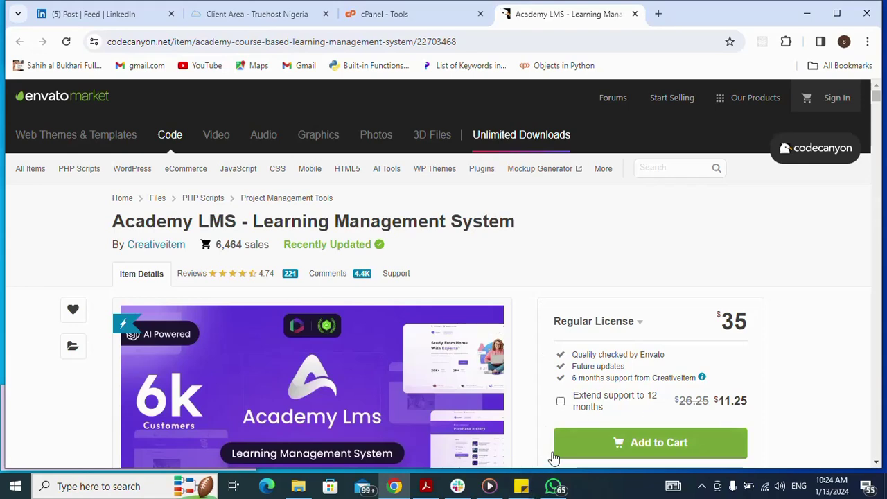
# Open codelist.cc in a new tab and bring up the screen recorder's controls
pyautogui.click(658, 16)
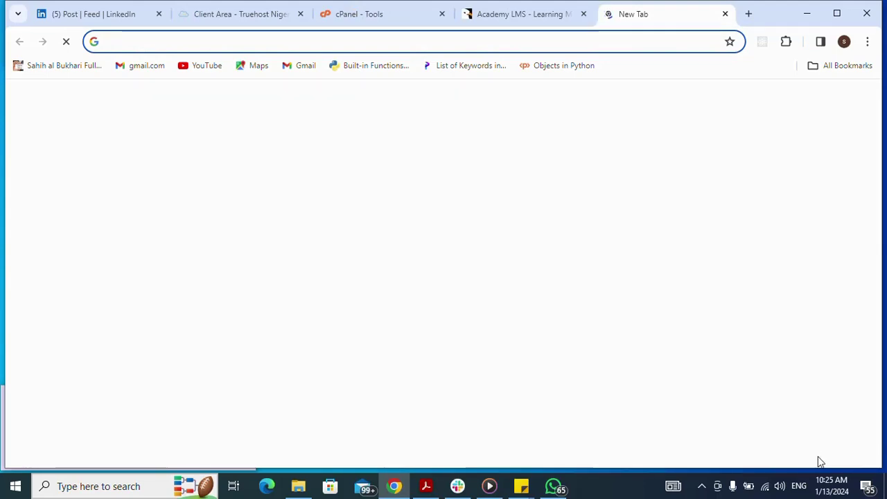
pyautogui.write('code')
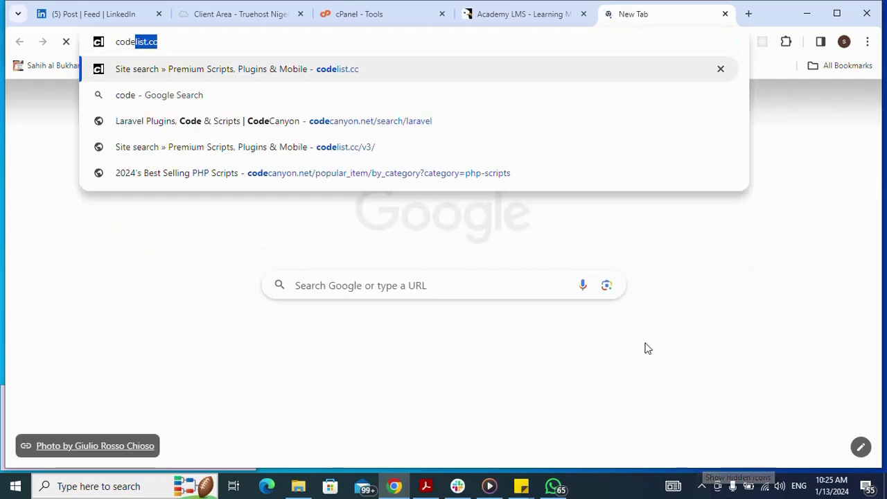
pyautogui.press('Return')
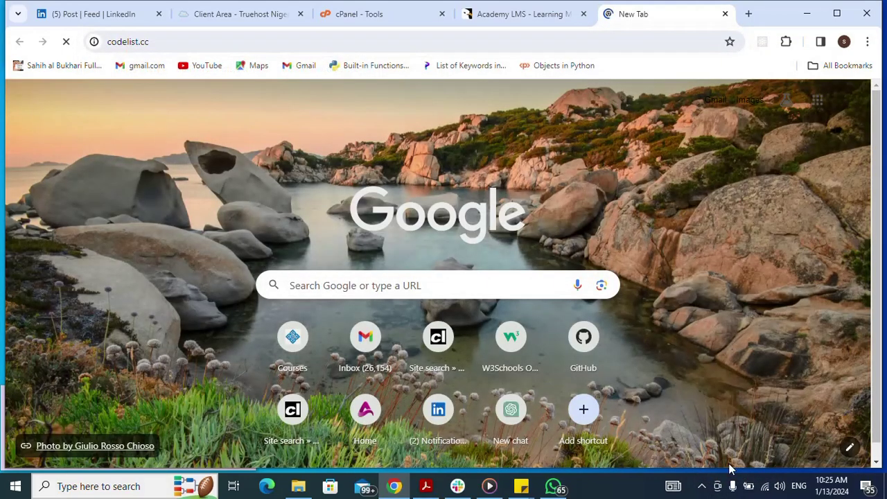
pyautogui.click(700, 487)
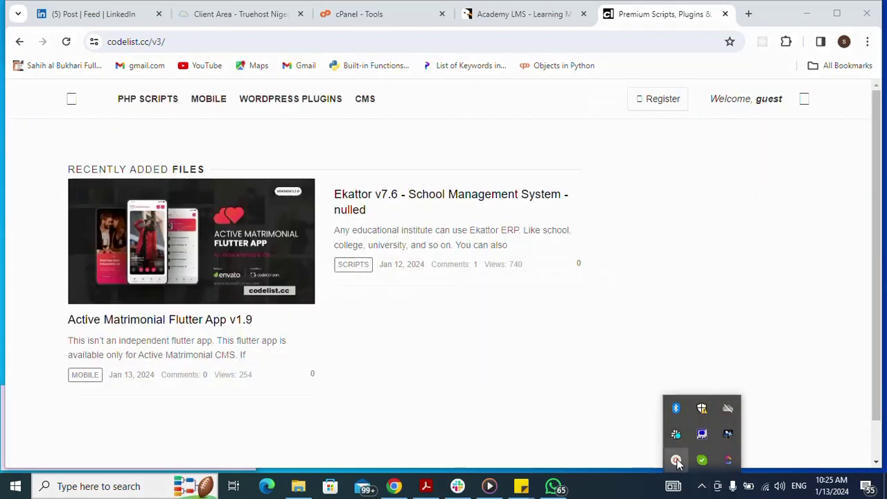
pyautogui.click(677, 460)
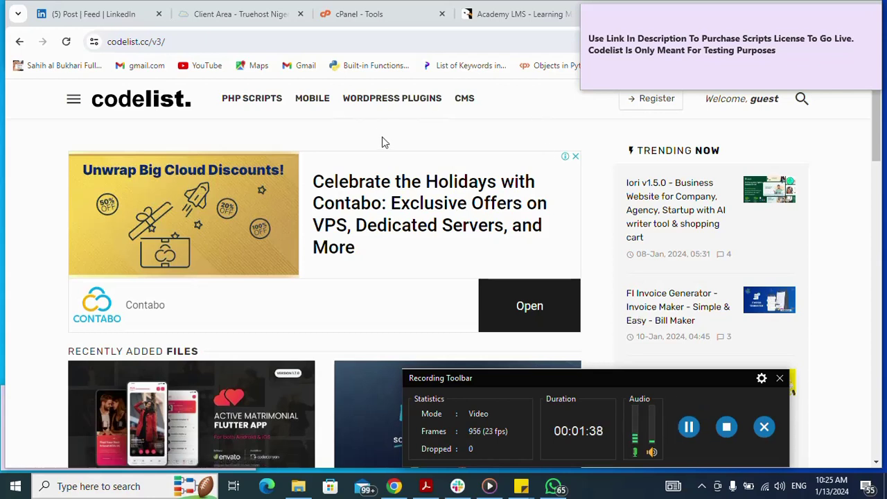
# Search codelist.cc for Academy LMS and open the Academy v5.14 result
pyautogui.click(802, 98)
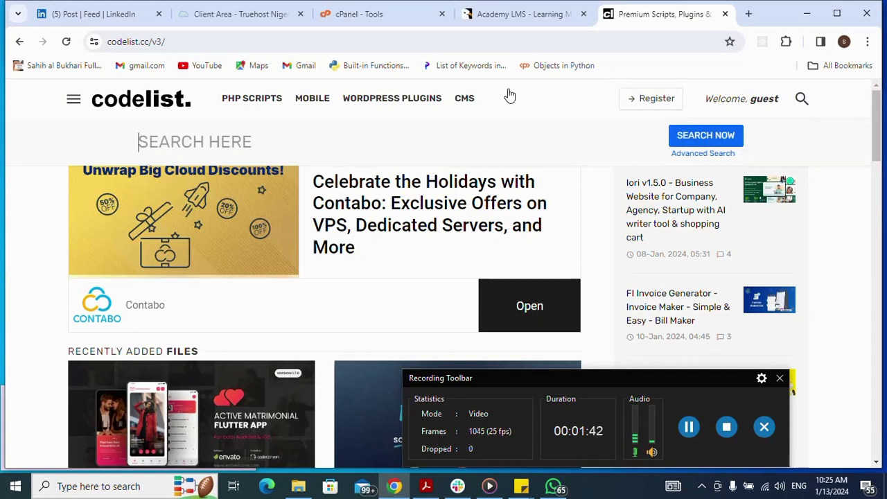
pyautogui.write('ac')
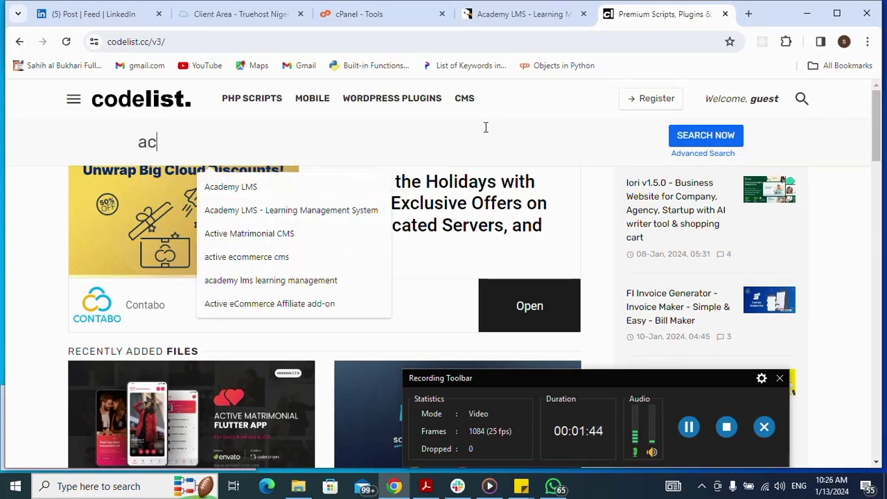
pyautogui.click(362, 211)
pyautogui.press('Return')
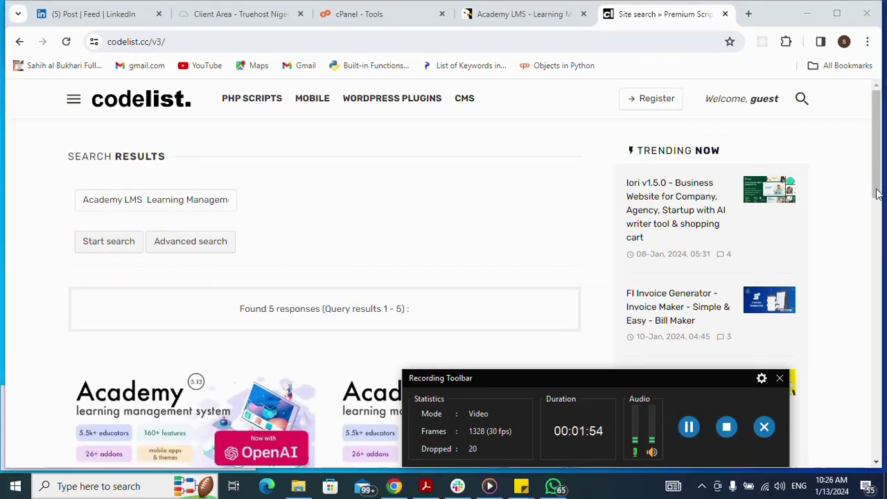
pyautogui.scroll(-3, 878, 193)
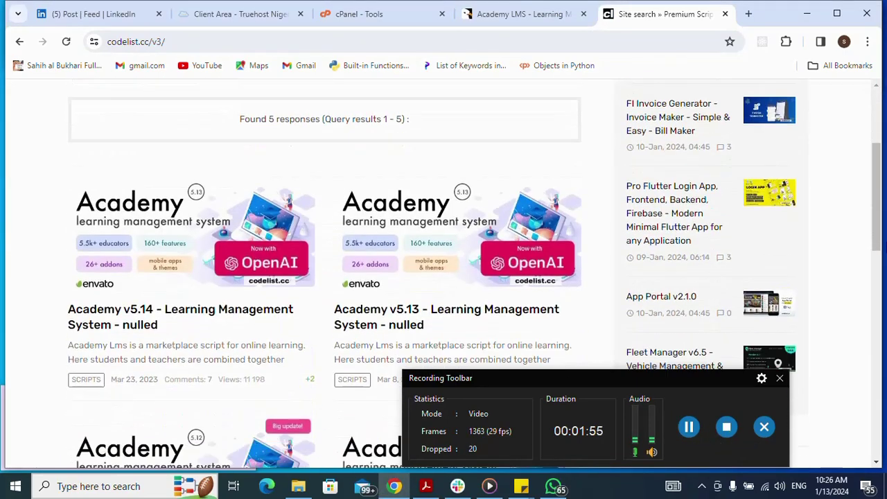
pyautogui.click(206, 284)
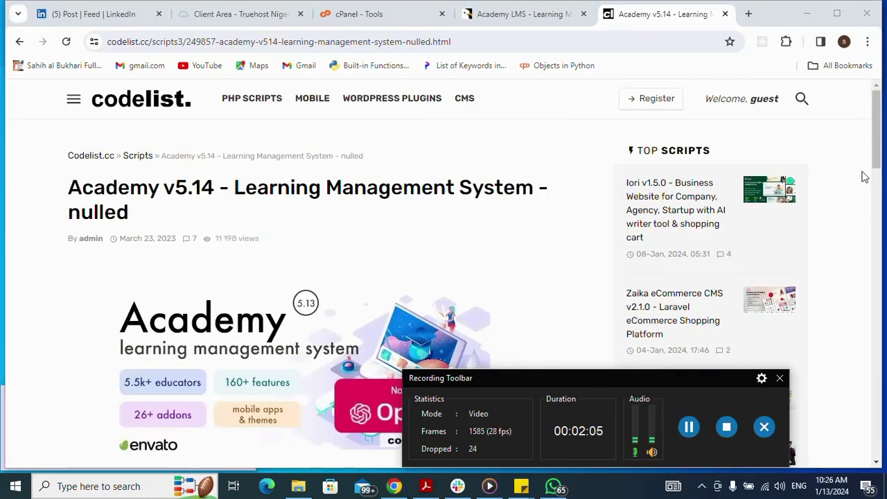
# Close the stray blank window and select the post's workupload download link
pyautogui.scroll(-4, 876, 166)
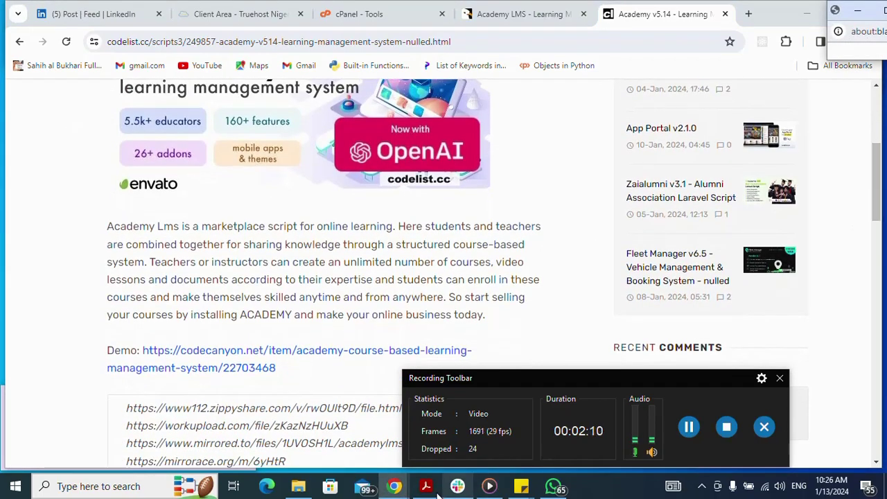
pyautogui.moveTo(394, 486)
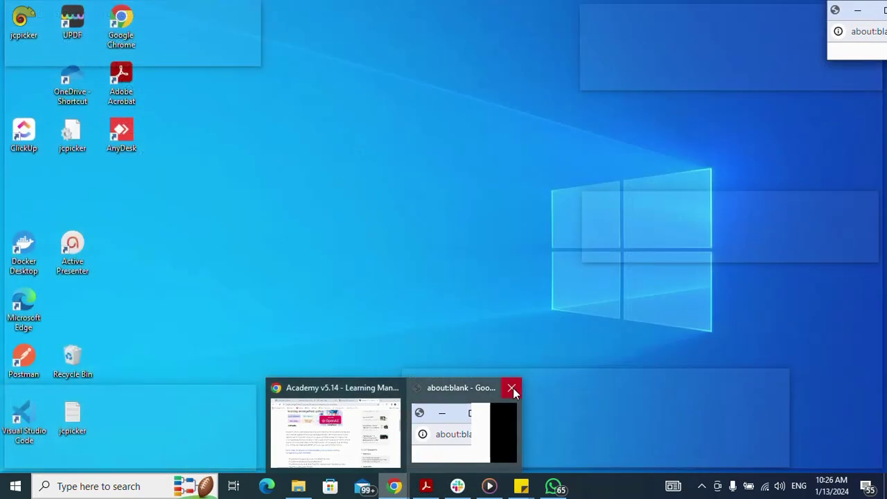
pyautogui.click(512, 389)
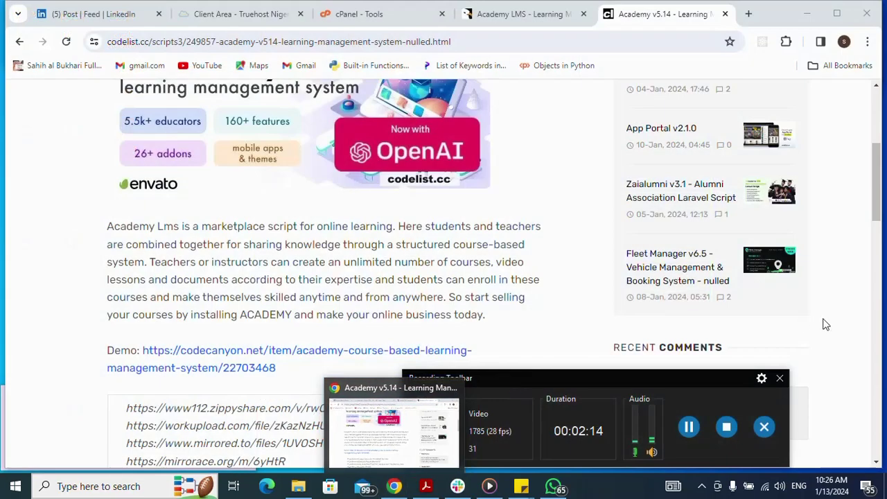
pyautogui.moveTo(879, 206); pyautogui.dragTo(878, 243)
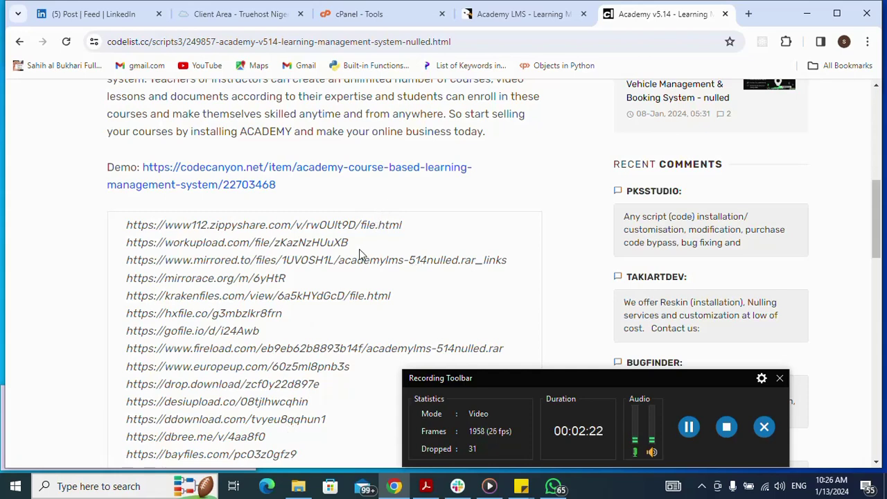
pyautogui.moveTo(351, 242); pyautogui.dragTo(127, 247)
pyautogui.hotkey('ctrl', 'c')
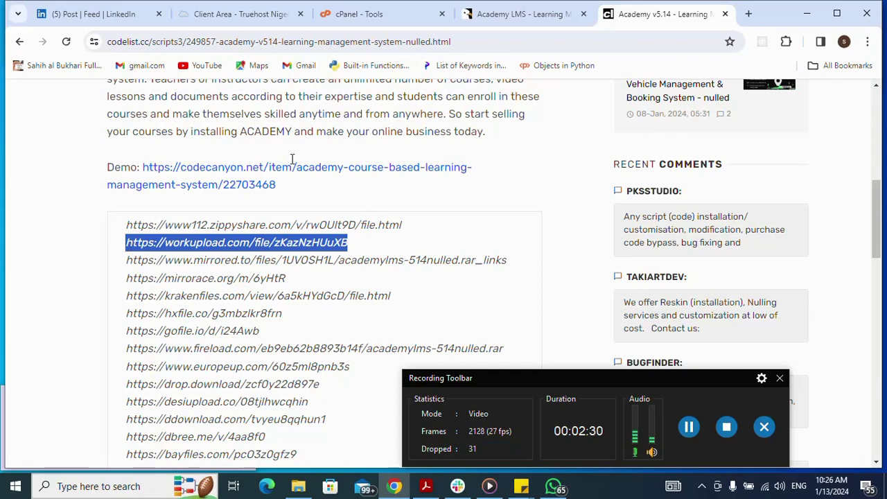
# Load the pasted workupload link in a new tab and download academylms-514nulled.rar
pyautogui.click(749, 14)
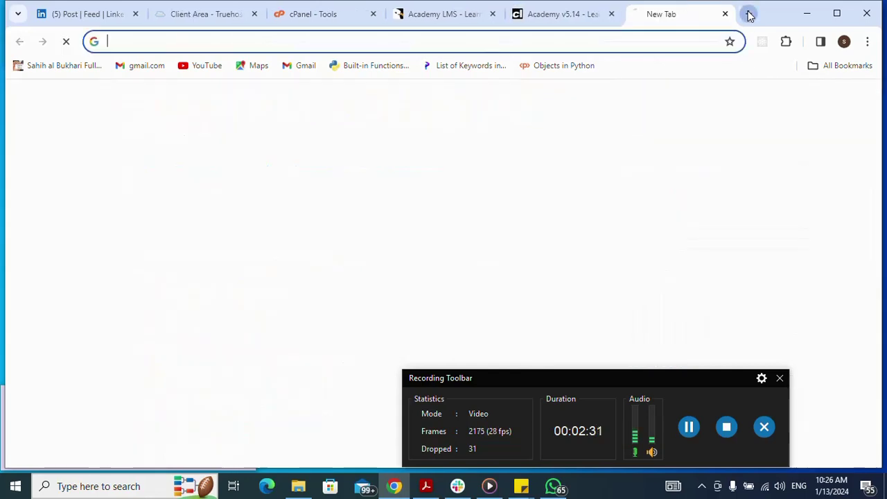
pyautogui.hotkey('ctrl', 'v')
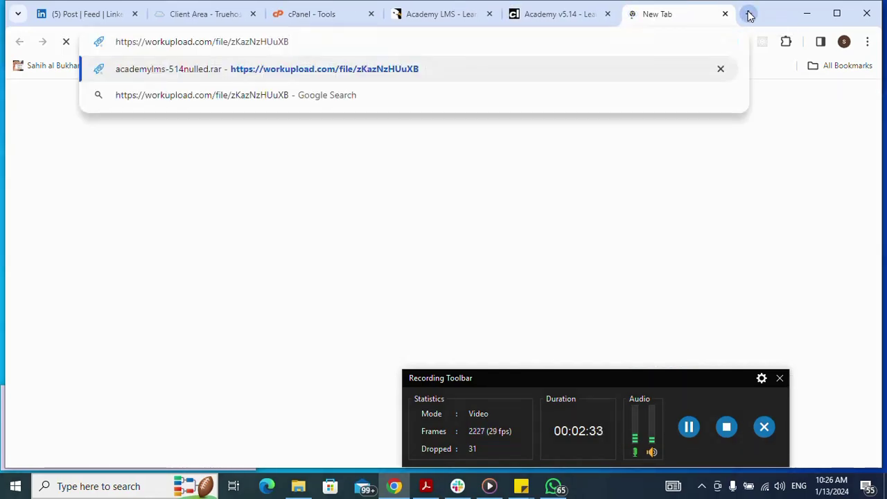
pyautogui.press('Return')
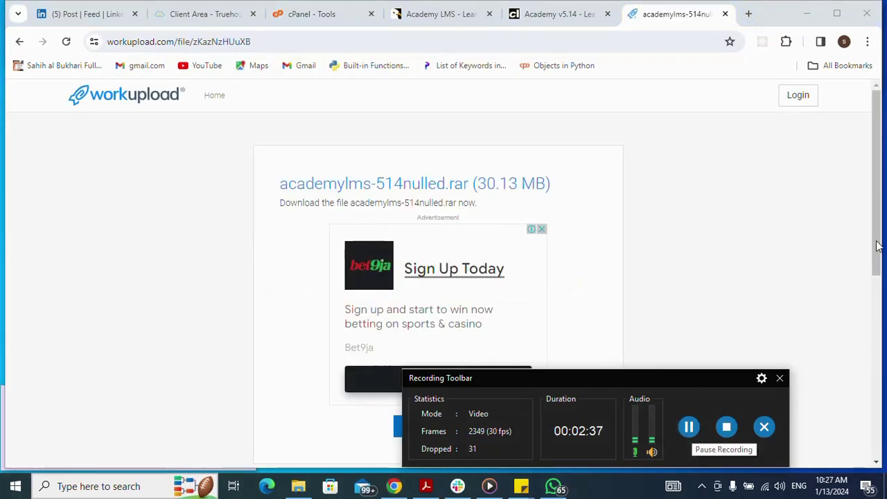
pyautogui.moveTo(879, 243); pyautogui.dragTo(881, 296)
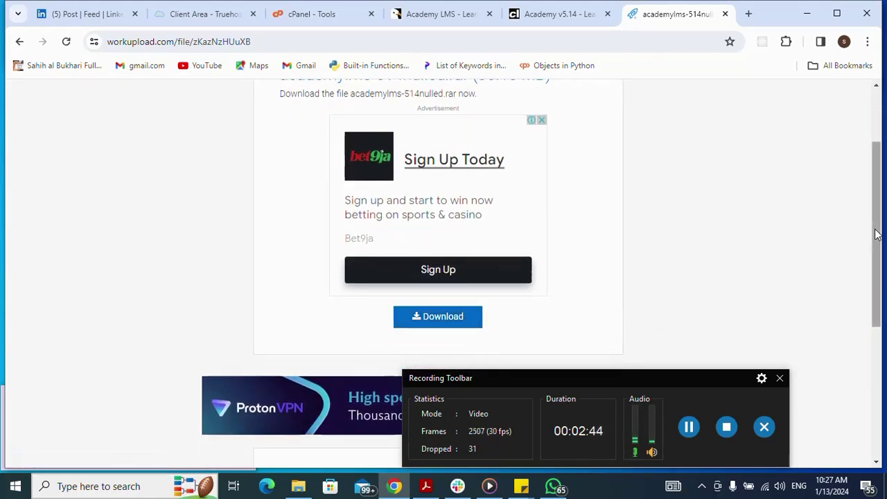
pyautogui.moveTo(873, 154); pyautogui.dragTo(873, 148)
pyautogui.scroll(2, 874, 149)
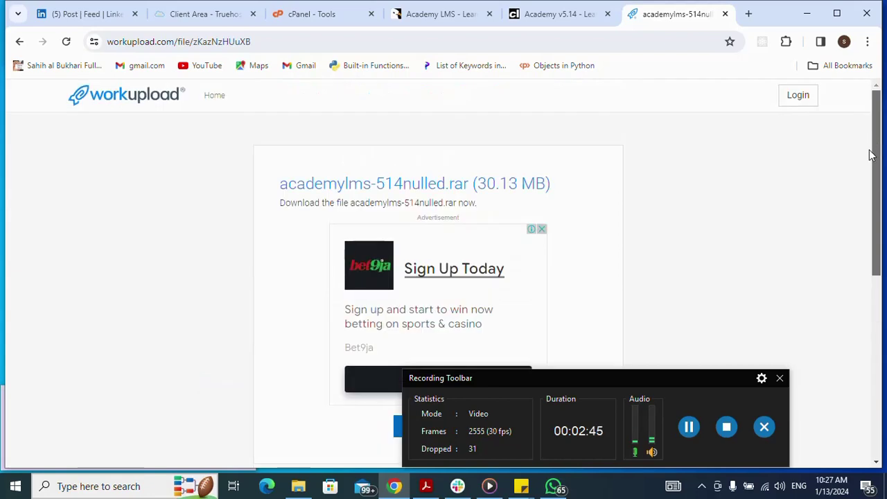
pyautogui.moveTo(873, 188); pyautogui.dragTo(880, 232)
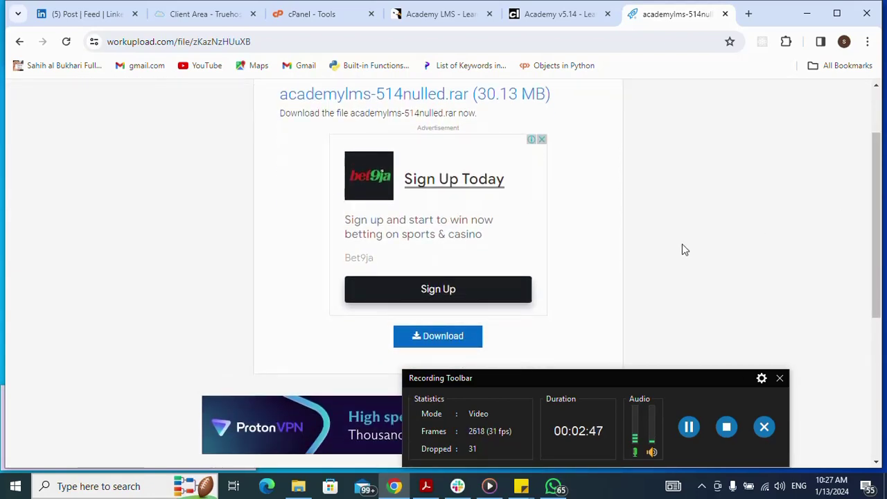
pyautogui.click(451, 343)
# Close the workupload tab, show the testing-only licence note, and open academylms-514nulled.rar in WinRAR
pyautogui.hotkey('ctrl', 'w')
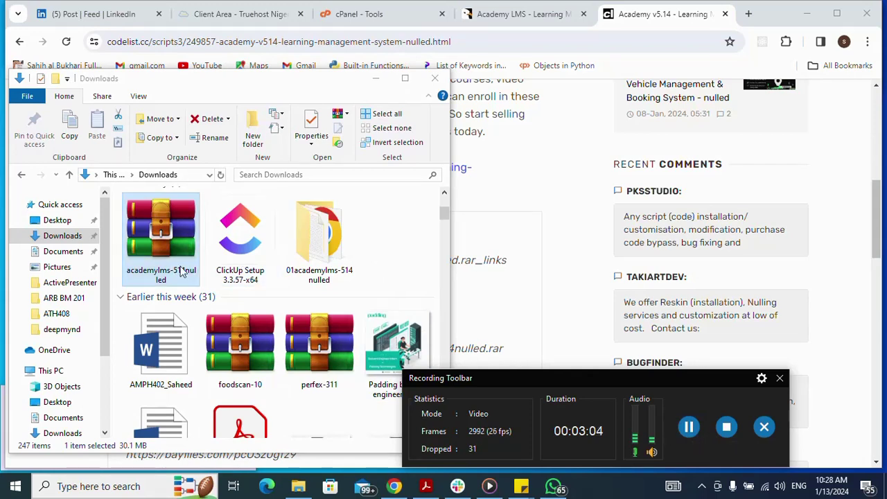
pyautogui.moveTo(525, 488)
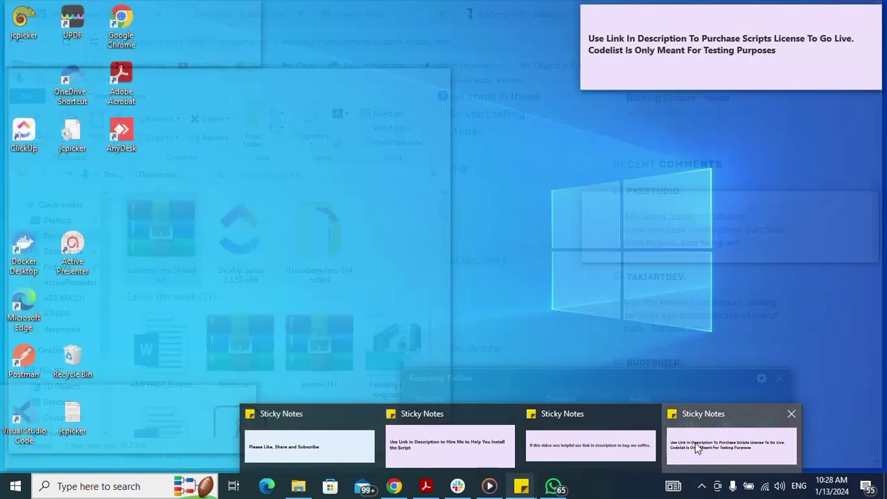
pyautogui.click(696, 447)
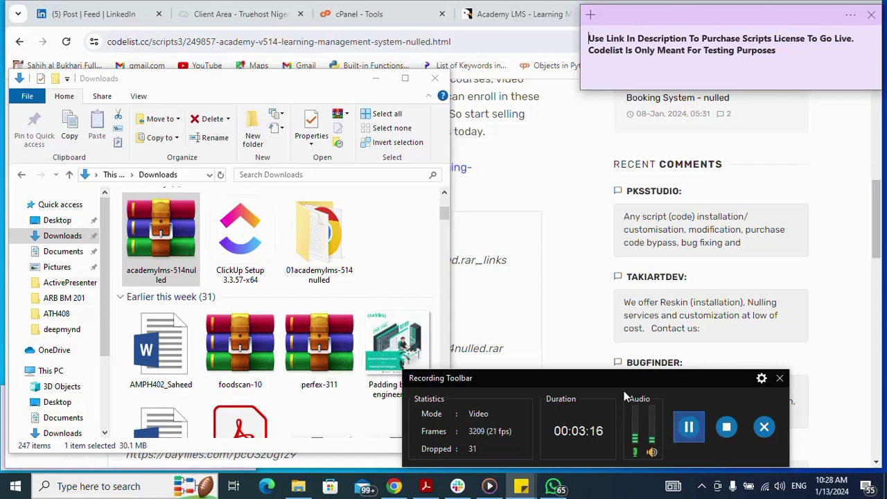
pyautogui.click(164, 262)
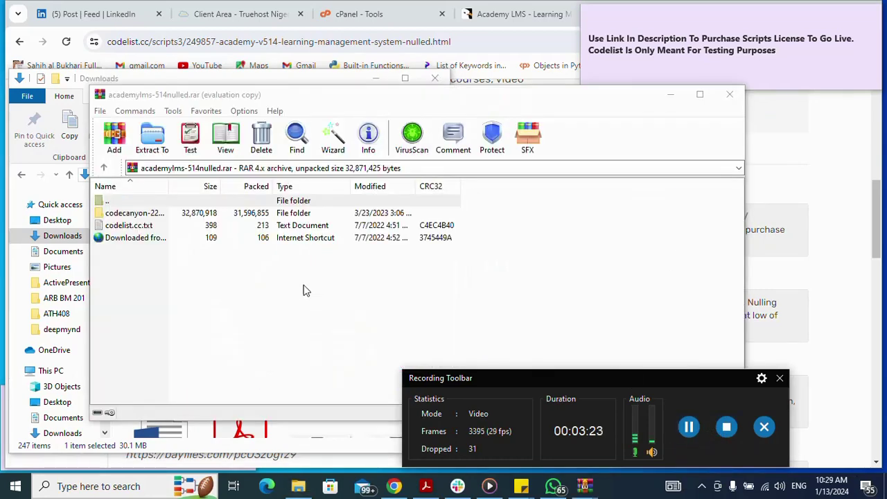
# Extract the archive to Downloads\academylms-514nulled and close WinRAR
pyautogui.click(152, 140)
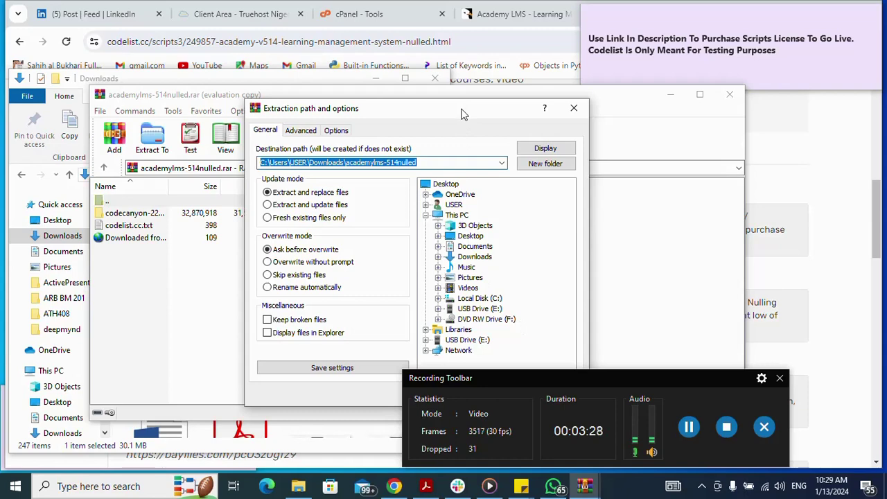
pyautogui.moveTo(463, 113); pyautogui.dragTo(431, 42)
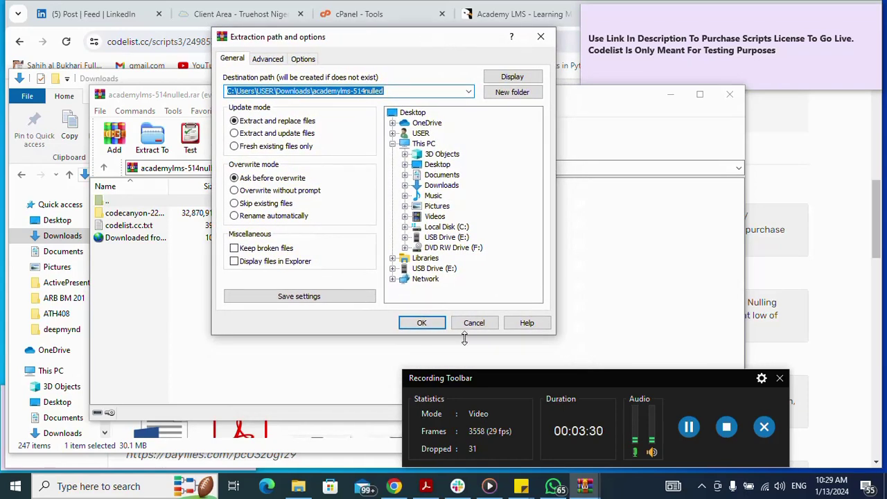
pyautogui.click(413, 326)
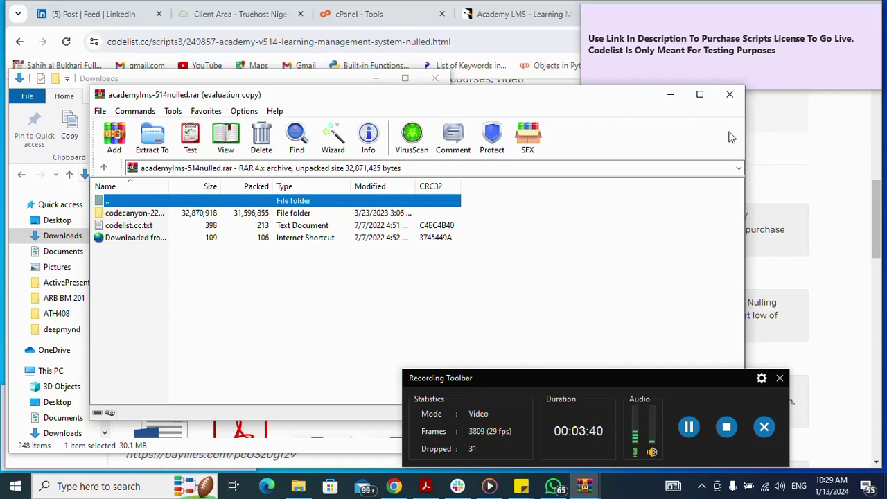
pyautogui.click(735, 96)
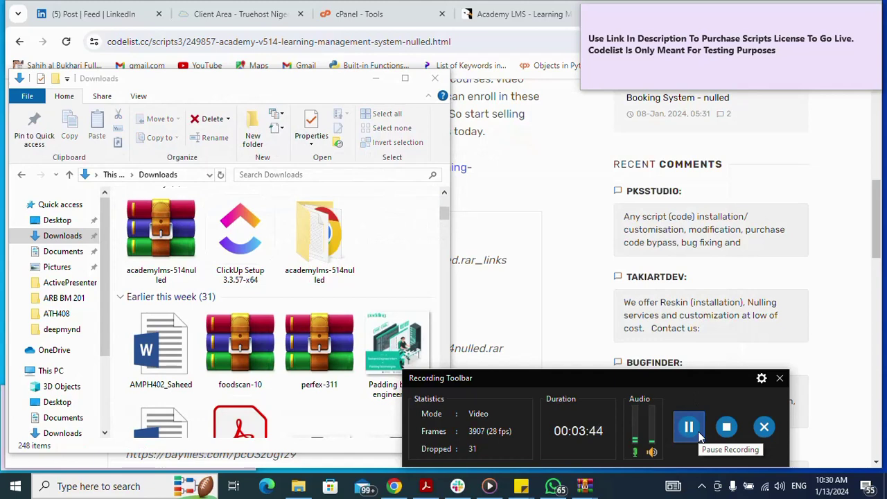
# Open the academylms-514nulled folder, then the codecanyon-22703468 folder inside it
pyautogui.doubleClick(332, 261)
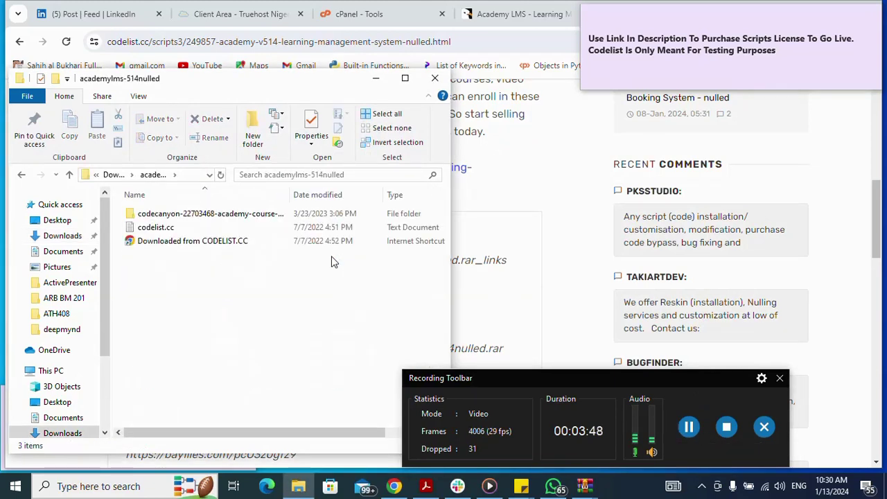
pyautogui.doubleClick(194, 216)
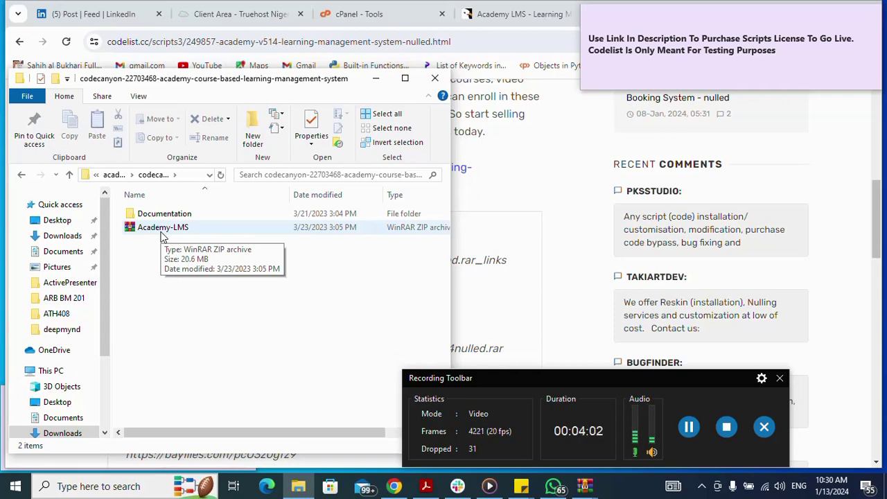
# From the Truehost Client Area tab, log in to cPanel via the One Click Login card
pyautogui.click(236, 14)
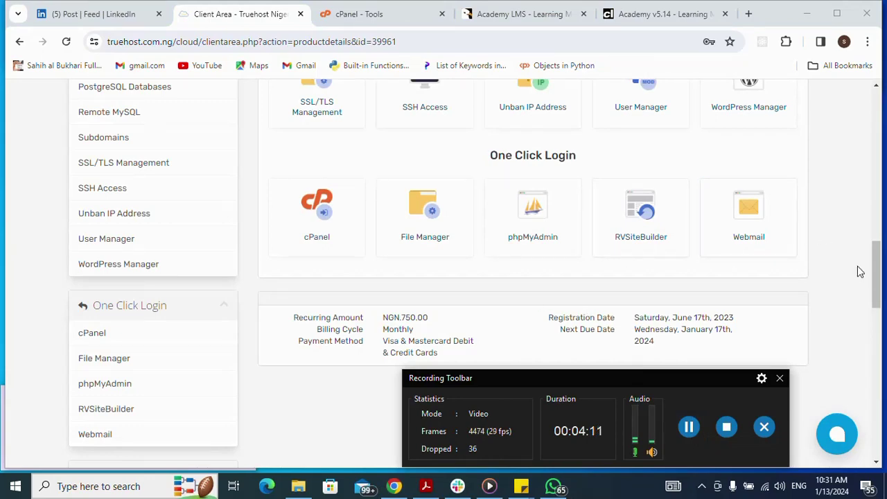
pyautogui.scroll(5, 877, 279)
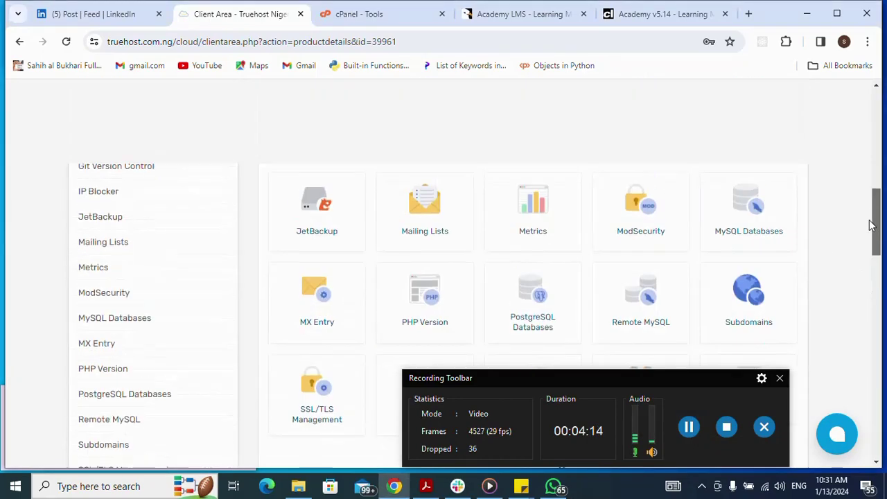
pyautogui.scroll(-4, 877, 269)
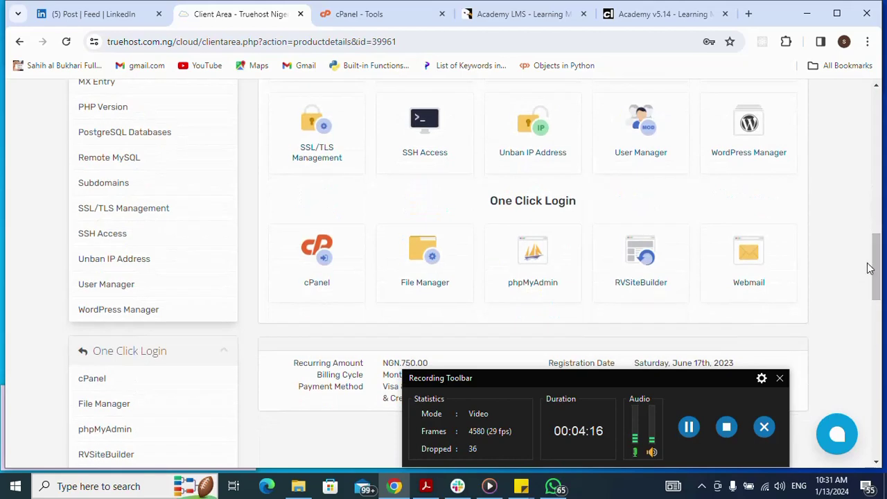
pyautogui.click(328, 269)
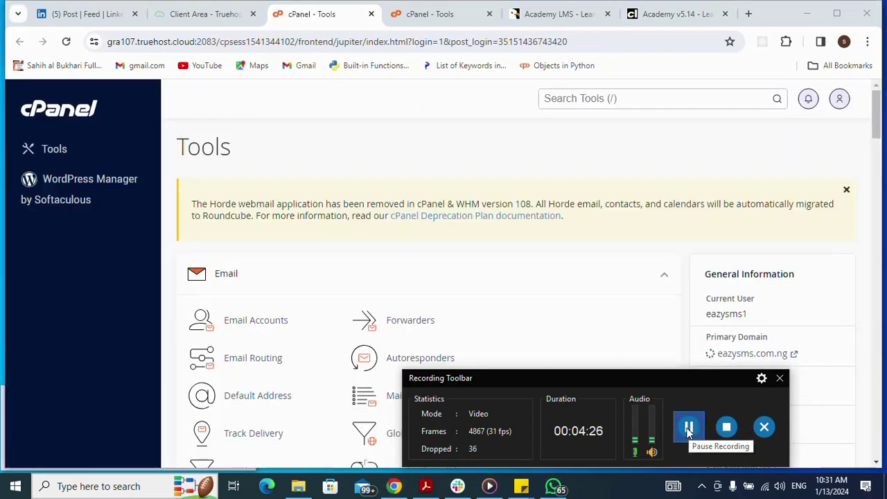
# Bring the hire-me sticky note forward over the cPanel Tools page
pyautogui.moveTo(521, 486)
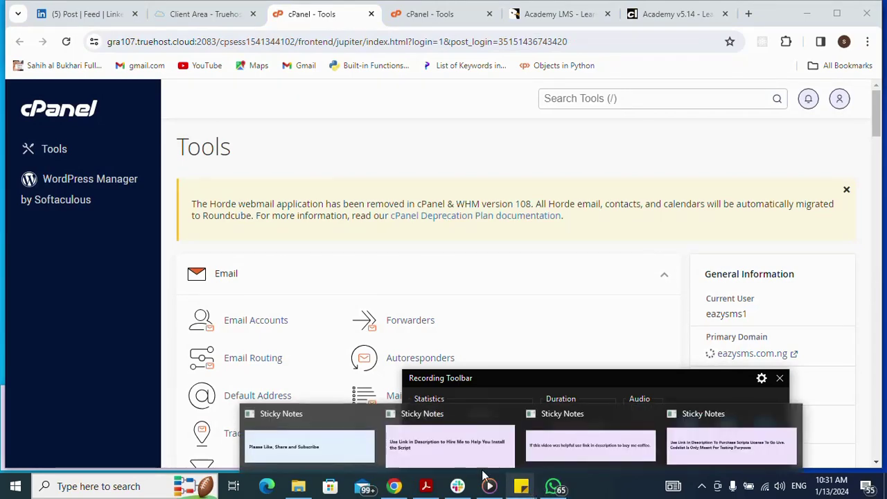
pyautogui.click(434, 451)
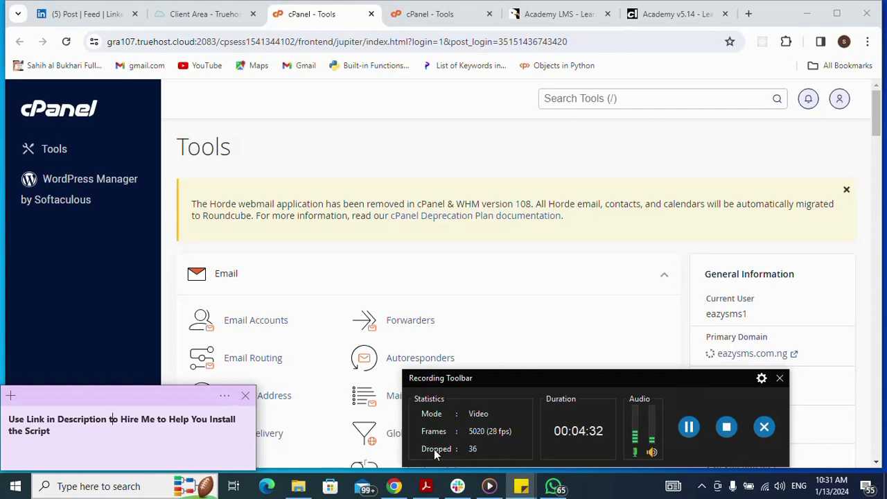
# Show the subscribe, buy-me-coffee and hire-me notes, then bring cPanel Tools back in front
pyautogui.click(522, 490)
pyautogui.click(330, 464)
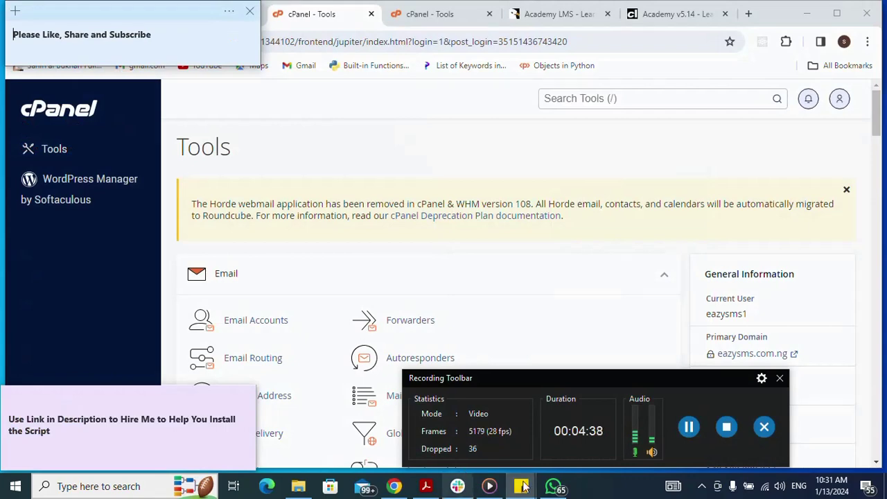
pyautogui.moveTo(525, 494)
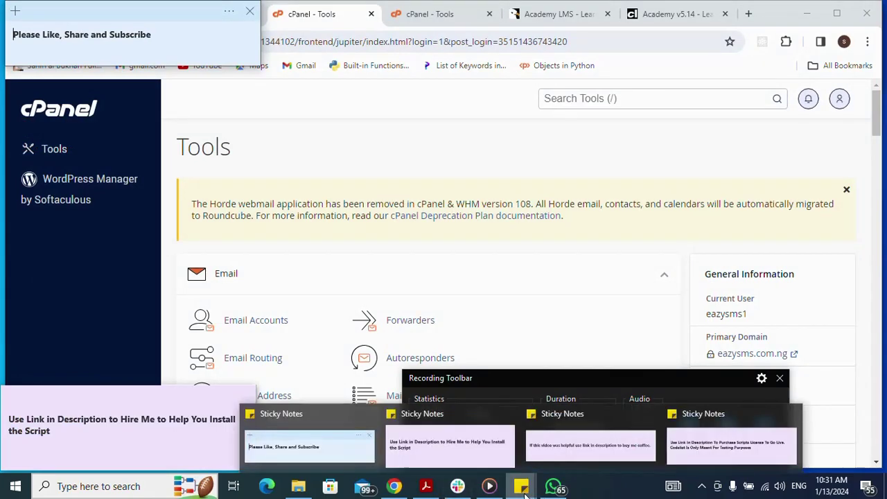
pyautogui.click(580, 450)
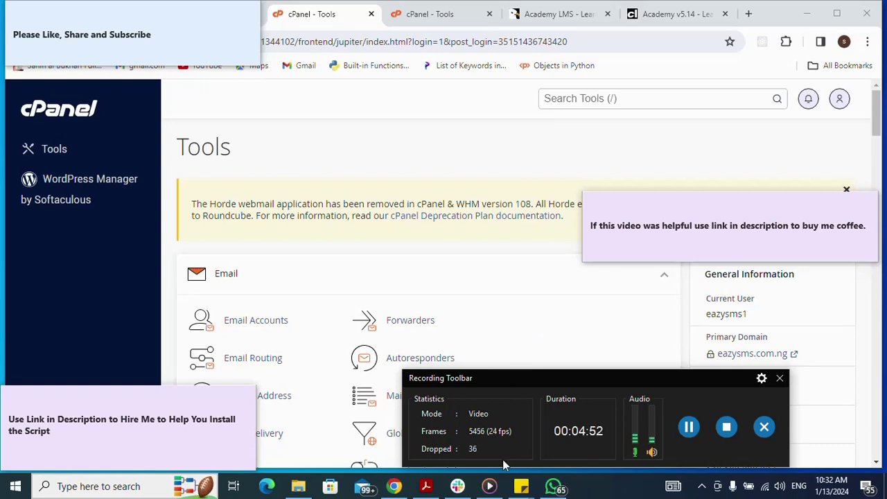
pyautogui.moveTo(520, 490)
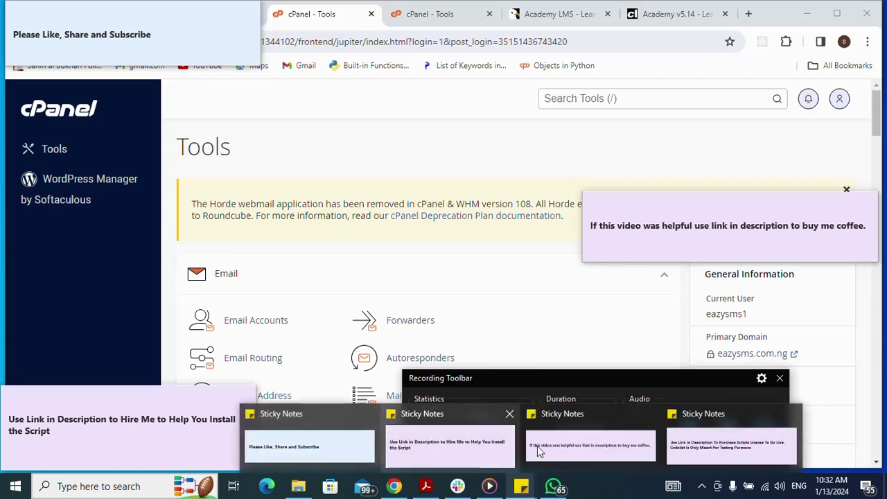
pyautogui.moveTo(545, 452)
pyautogui.moveTo(477, 452)
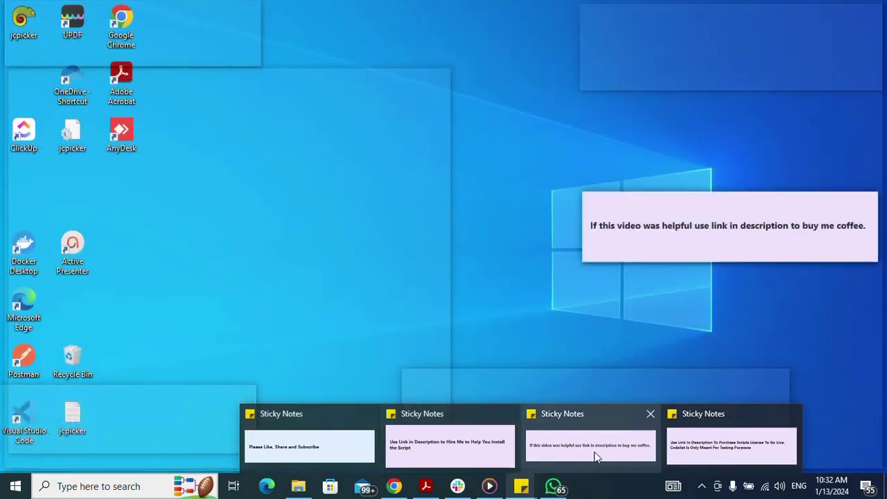
pyautogui.click(438, 459)
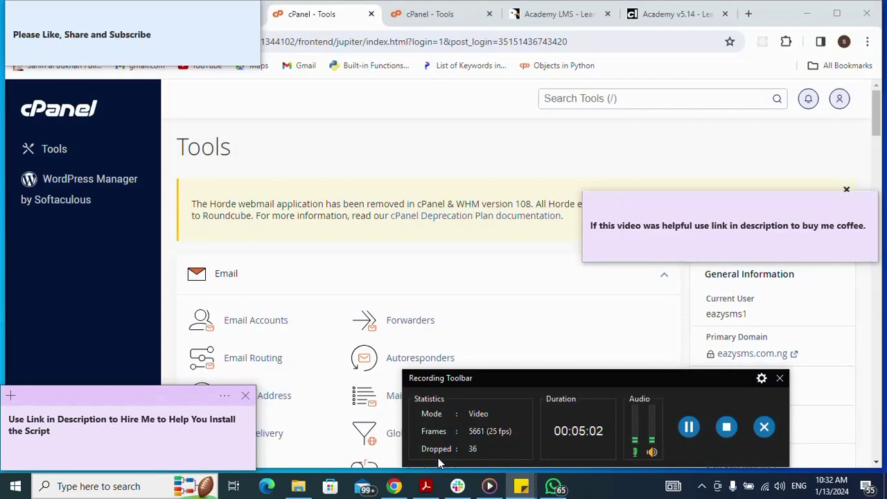
pyautogui.click(510, 269)
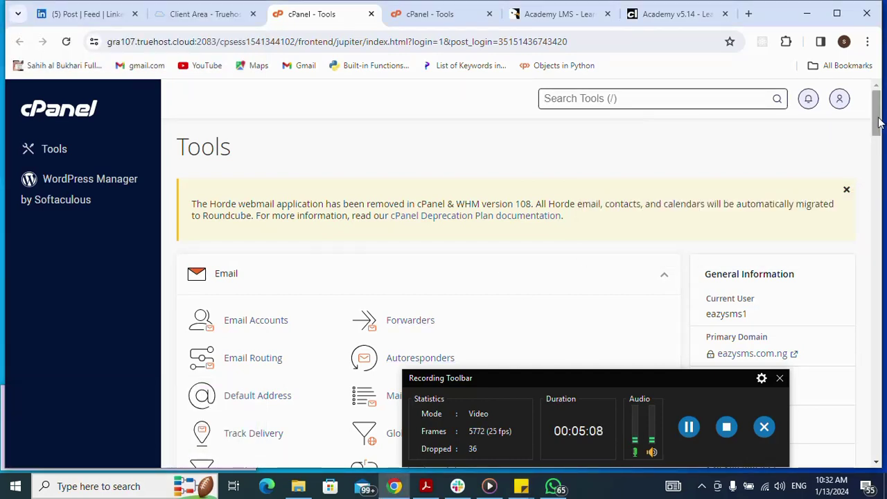
# Open File Manager on the projmgt folder holding Academy-LMS.zip, briefly checking the local codecanyon folder
pyautogui.moveTo(878, 122); pyautogui.dragTo(884, 173)
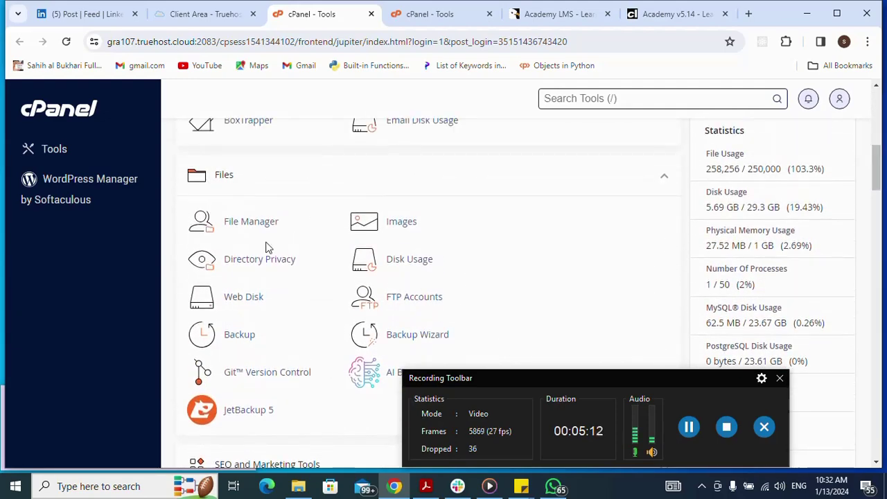
pyautogui.click(244, 228)
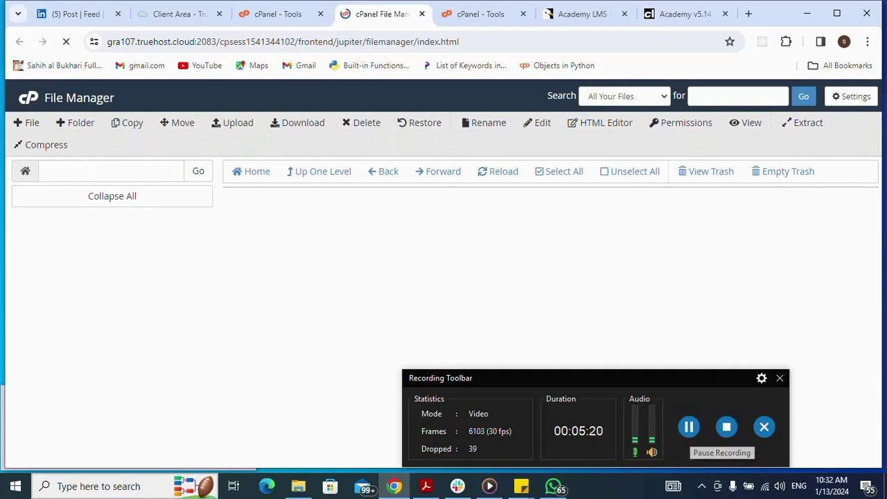
pyautogui.click(690, 437)
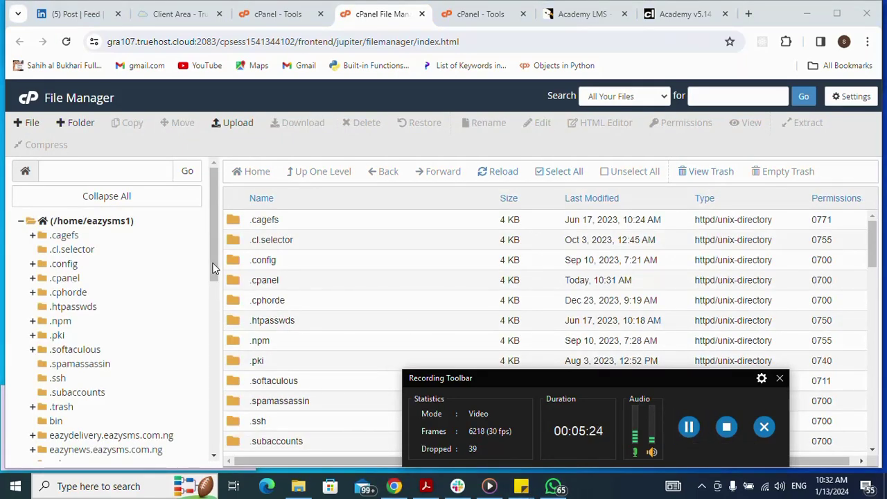
pyautogui.moveTo(213, 269); pyautogui.dragTo(217, 354)
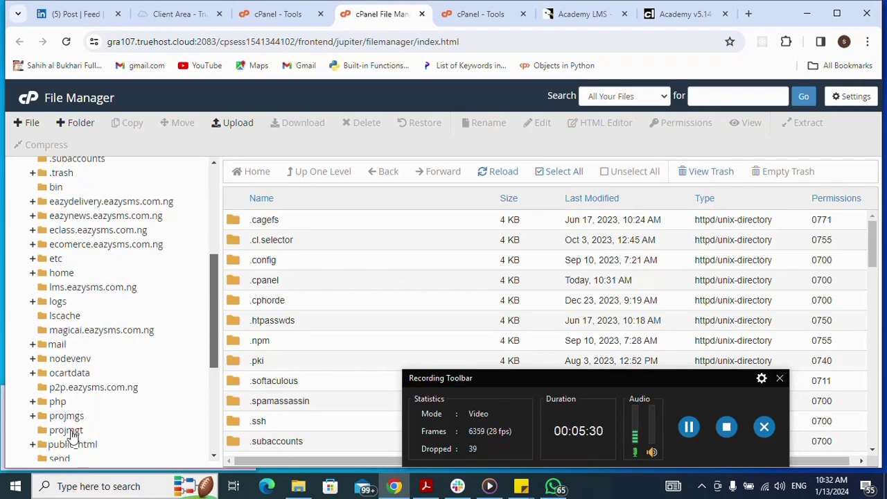
pyautogui.click(69, 431)
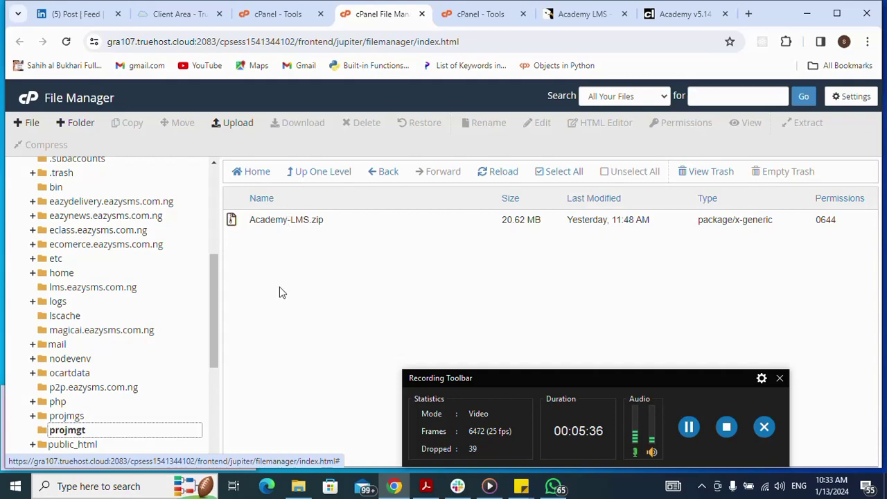
pyautogui.click(298, 487)
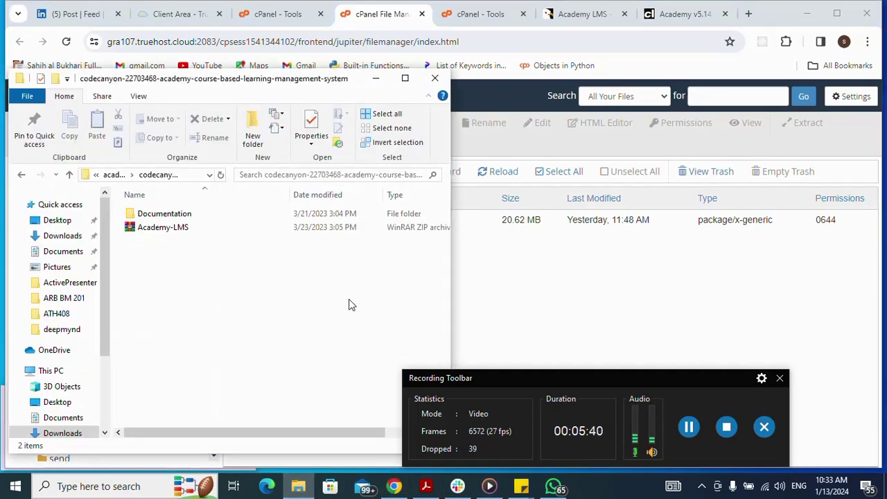
pyautogui.click(545, 312)
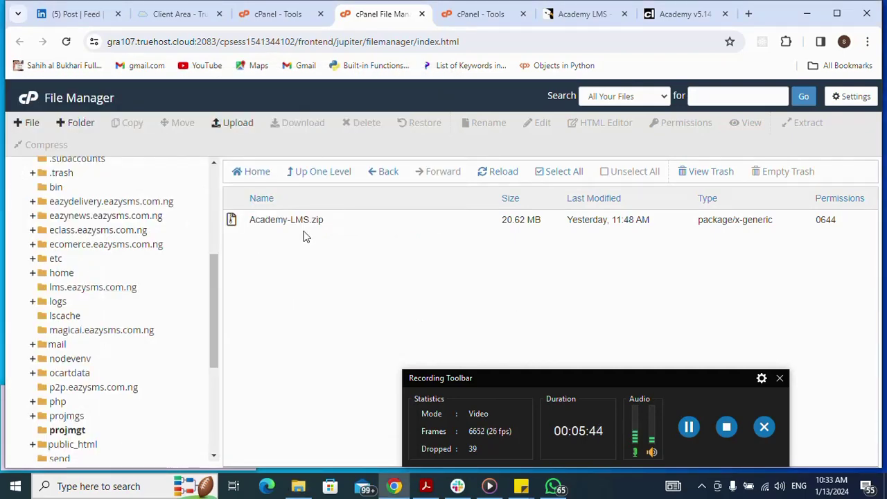
# Open the File Upload page for projmgt and bring the buy-me-coffee sticky note forward
pyautogui.click(236, 125)
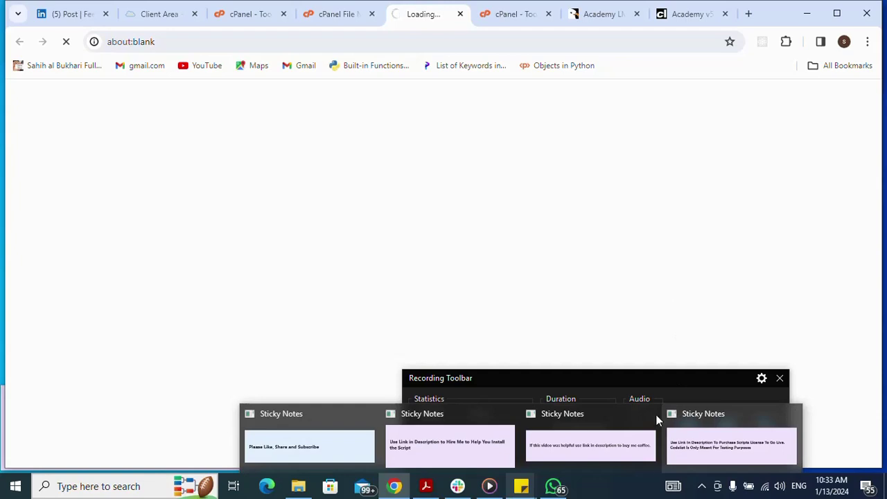
pyautogui.click(591, 451)
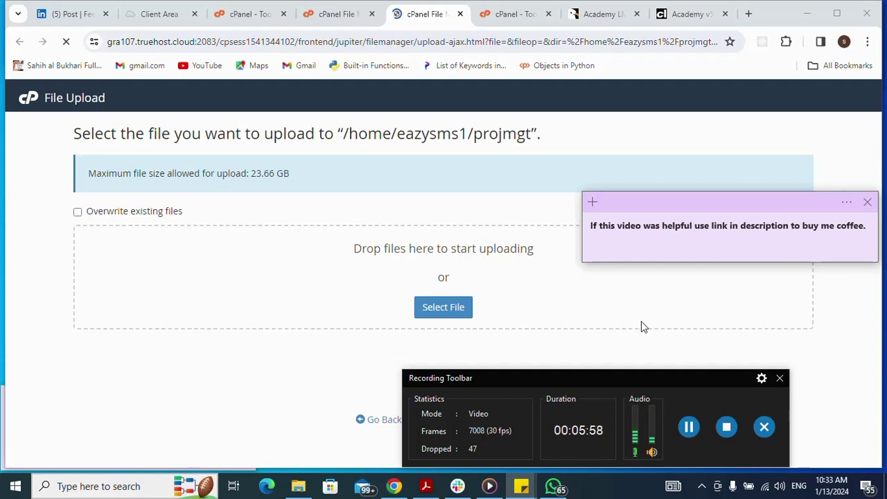
pyautogui.click(691, 427)
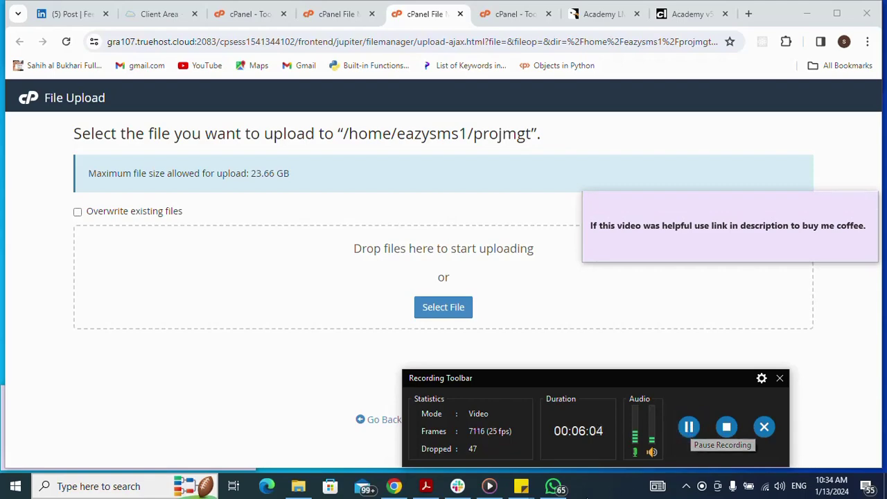
# Bring the Like/Share/Subscribe, hire-me and script licence sticky notes forward
pyautogui.moveTo(516, 485)
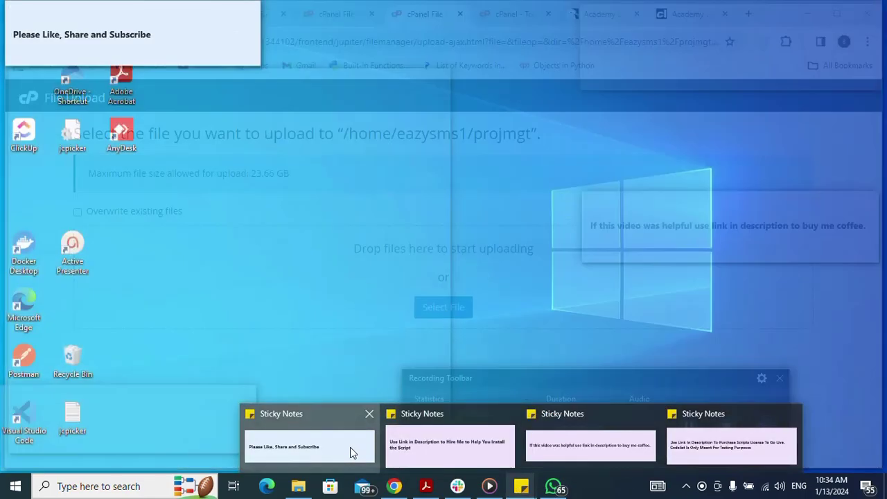
pyautogui.click(350, 447)
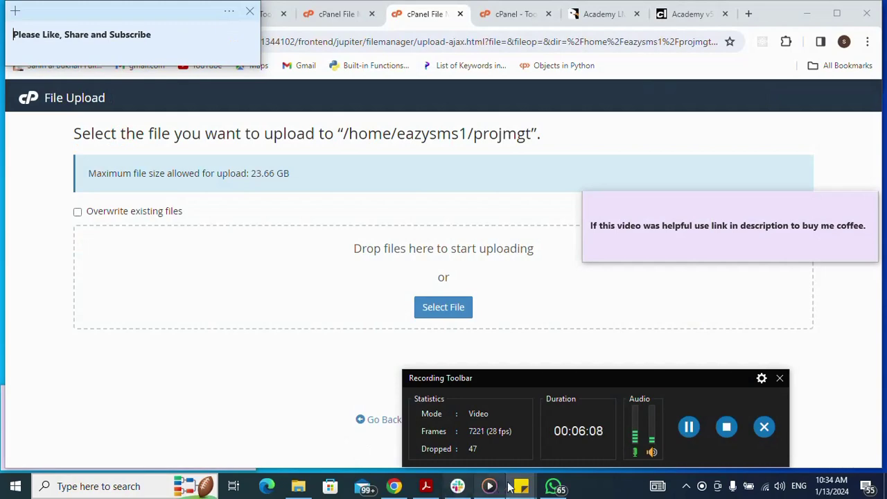
pyautogui.moveTo(522, 485)
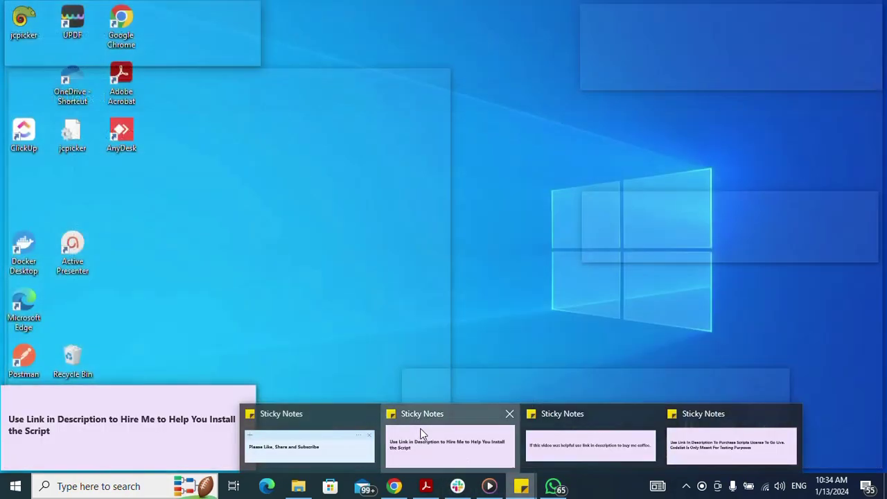
pyautogui.click(420, 435)
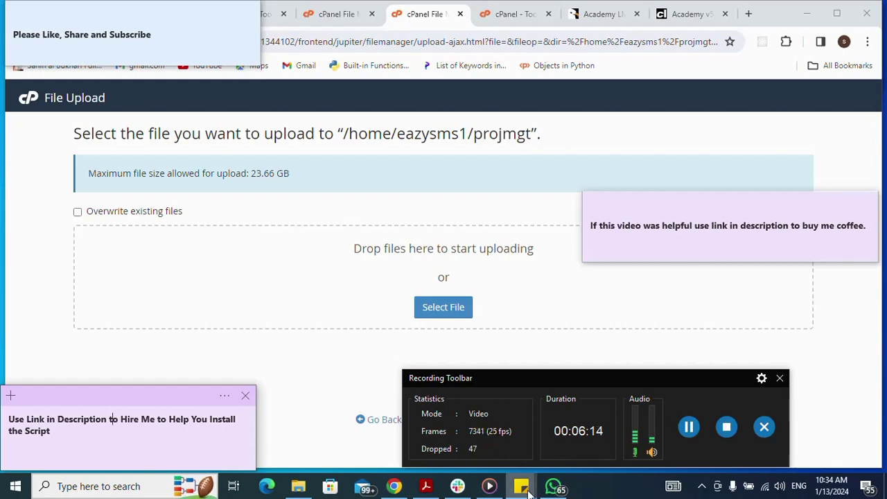
pyautogui.moveTo(524, 488)
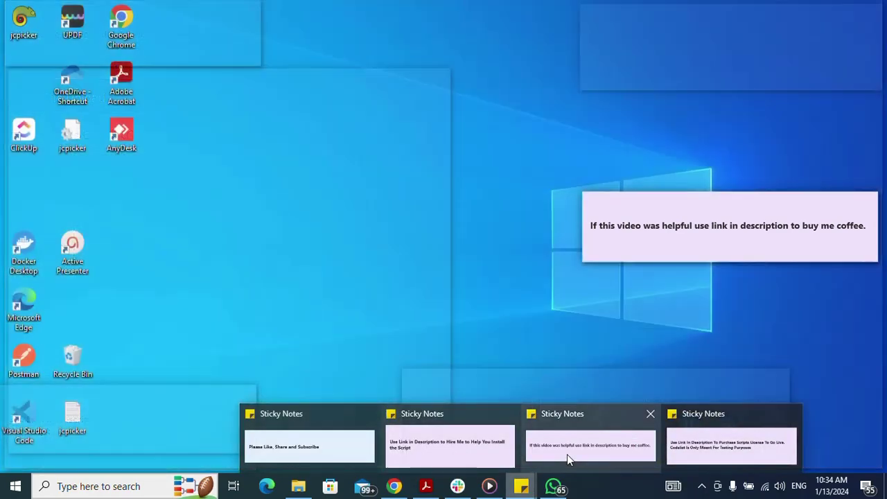
pyautogui.moveTo(710, 449)
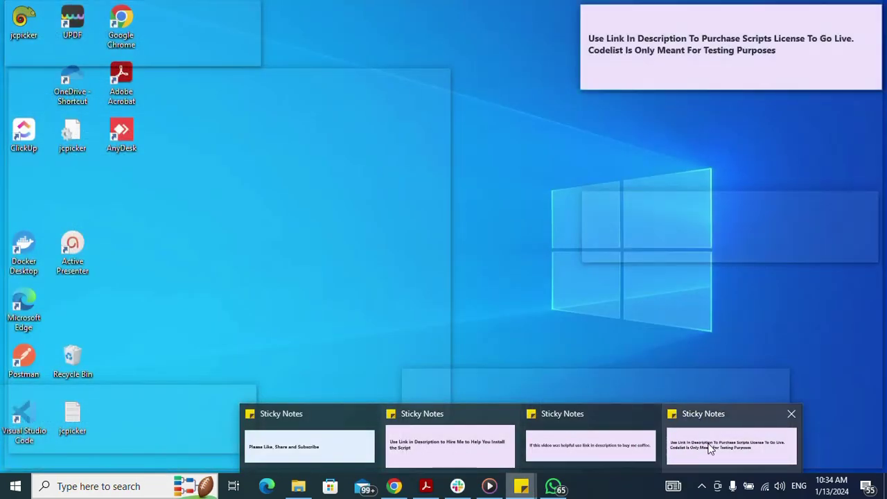
pyautogui.click(710, 450)
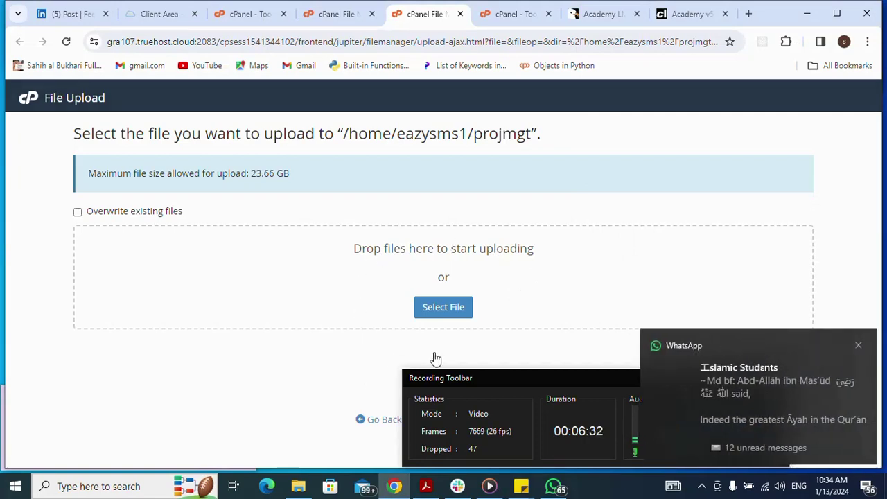
pyautogui.click(858, 346)
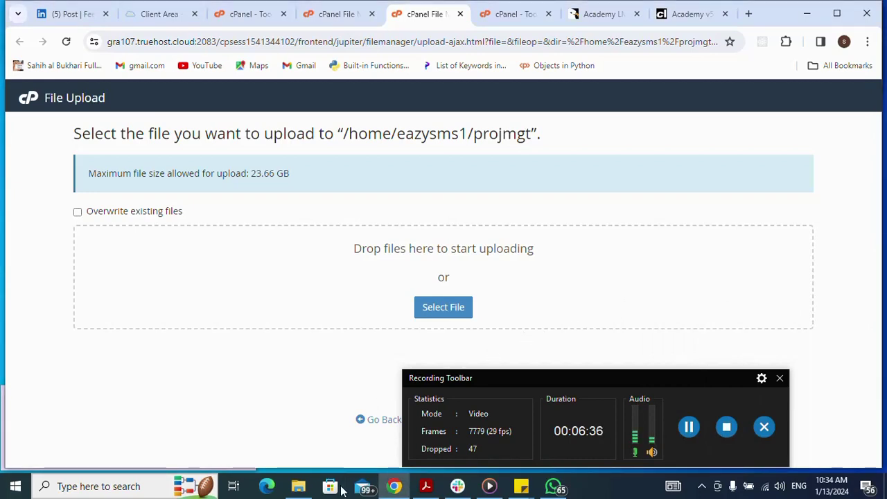
pyautogui.click(303, 489)
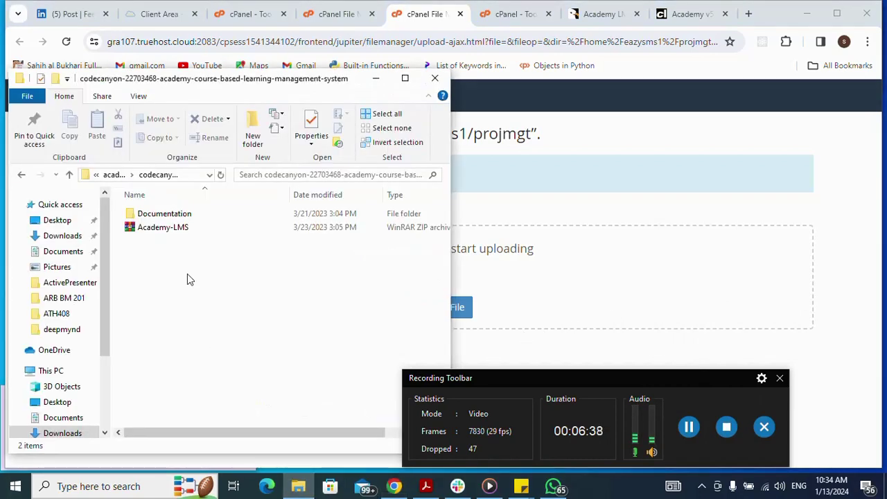
pyautogui.click(183, 234)
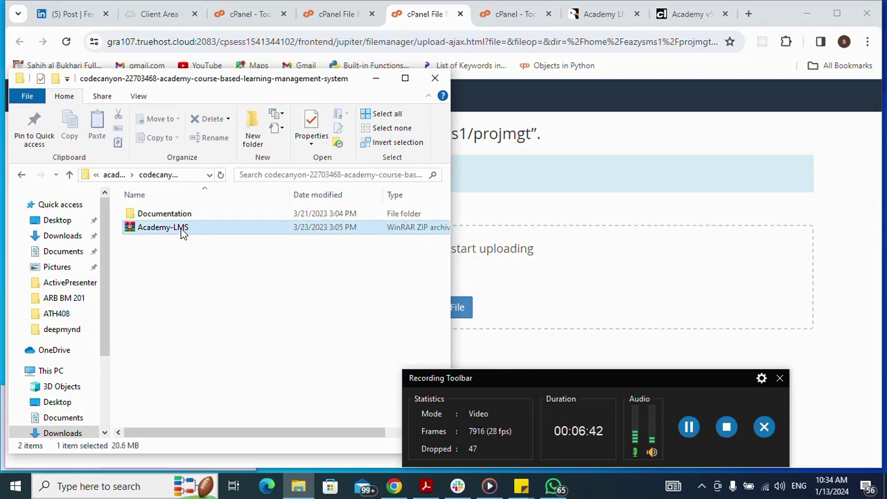
pyautogui.moveTo(182, 234); pyautogui.dragTo(310, 289)
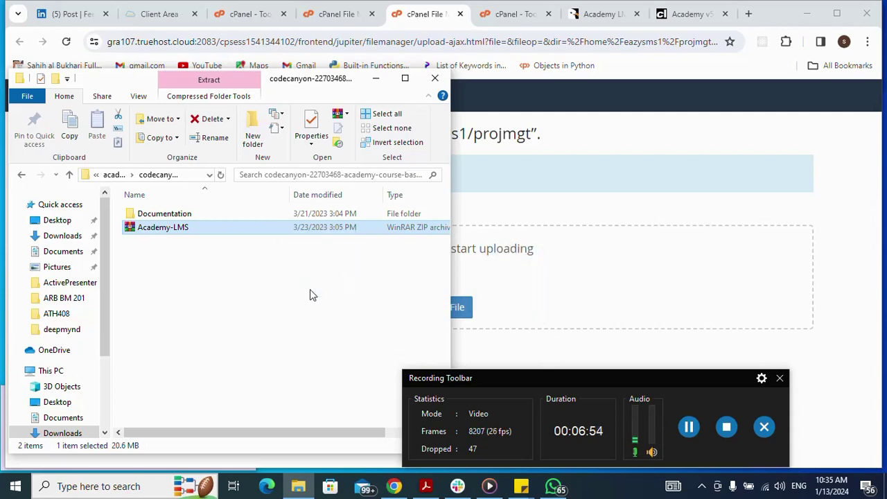
pyautogui.click(375, 79)
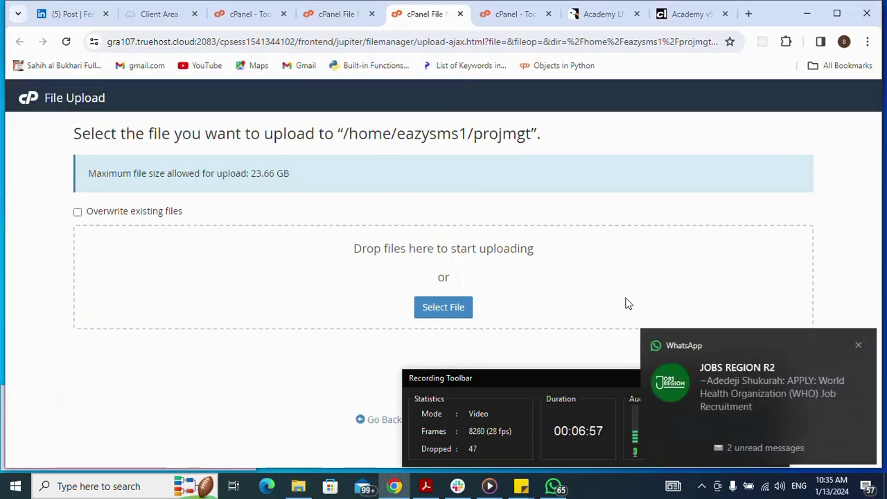
pyautogui.click(858, 345)
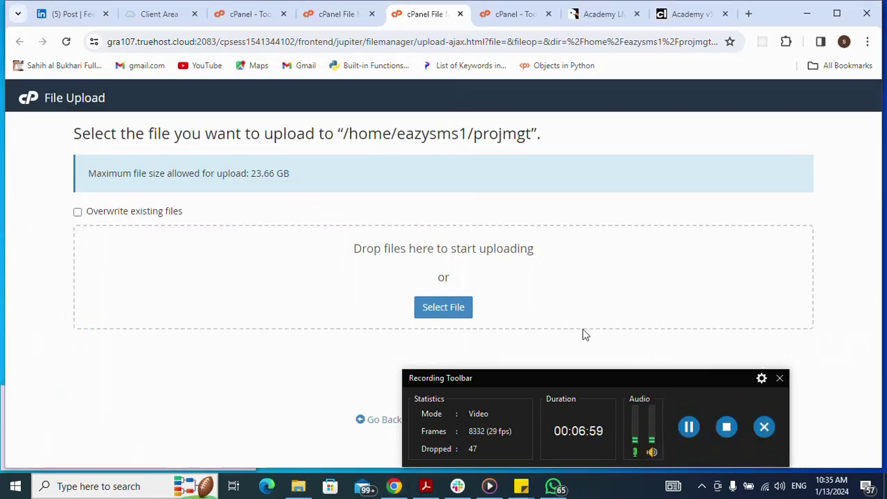
pyautogui.click(780, 381)
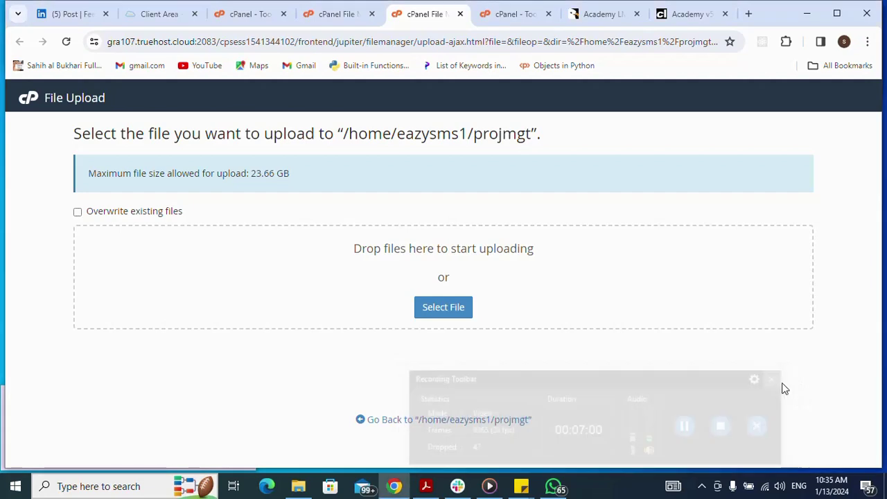
# Back in projmgt, extract Academy-LMS.zip into /projmgt and close the extraction results
pyautogui.click(390, 424)
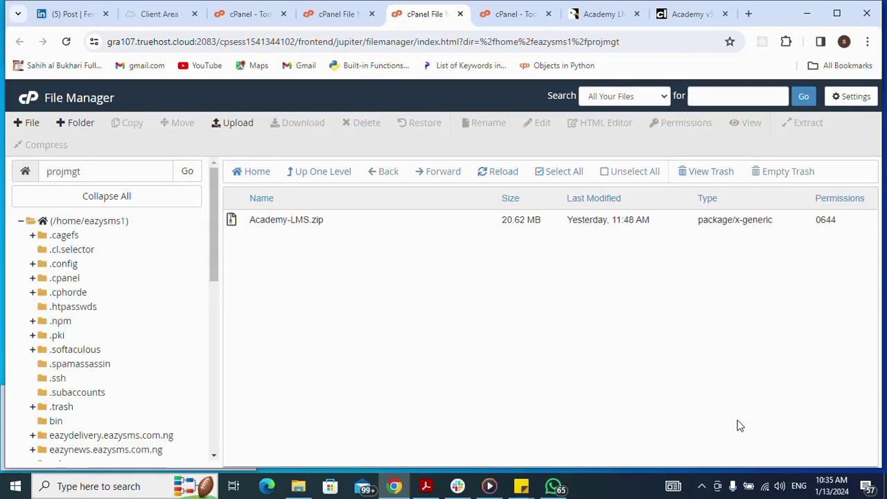
pyautogui.rightClick(232, 222)
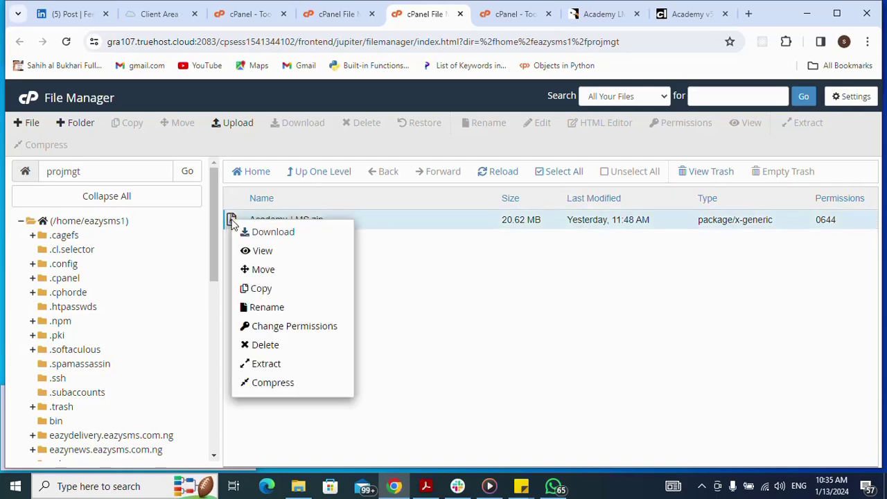
pyautogui.click(267, 371)
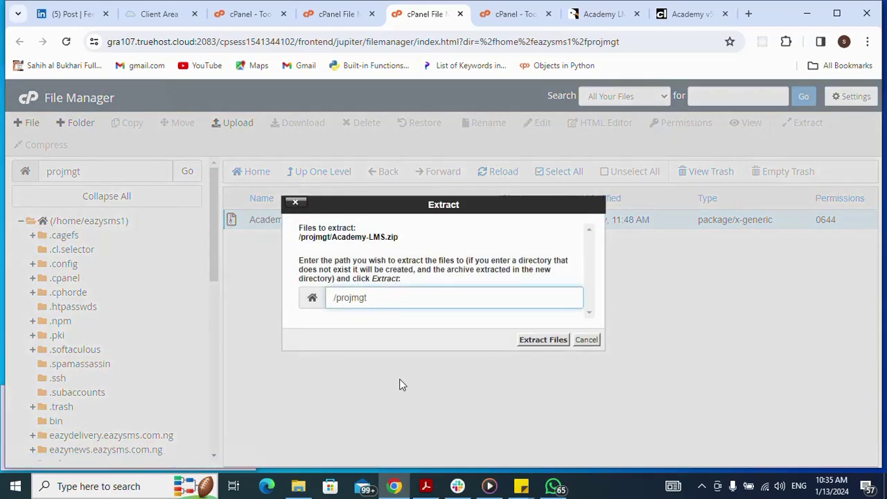
pyautogui.click(539, 343)
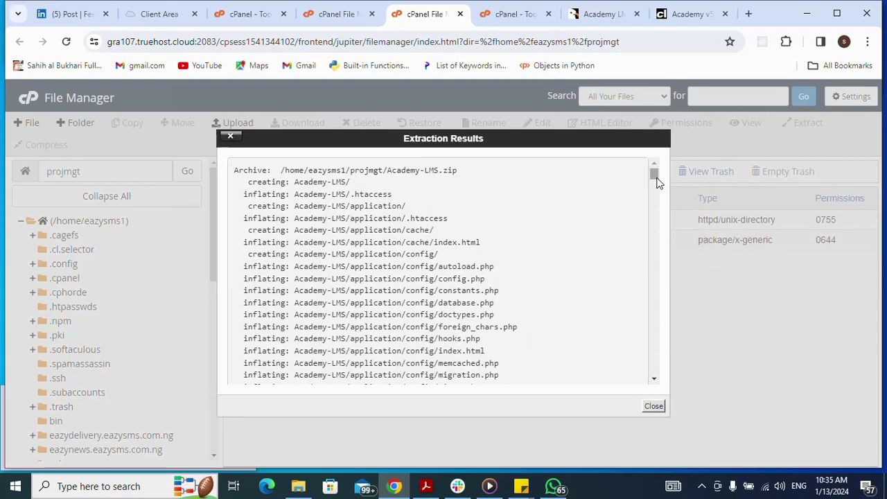
pyautogui.moveTo(656, 178); pyautogui.dragTo(660, 377)
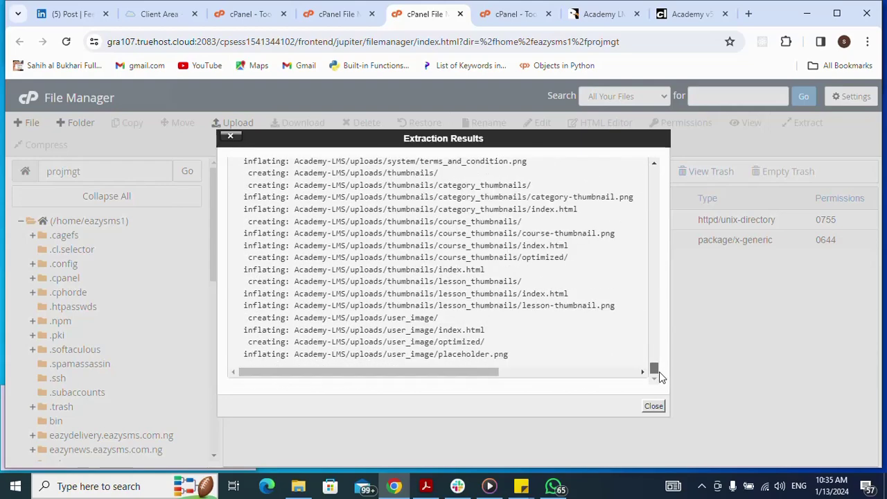
pyautogui.click(654, 406)
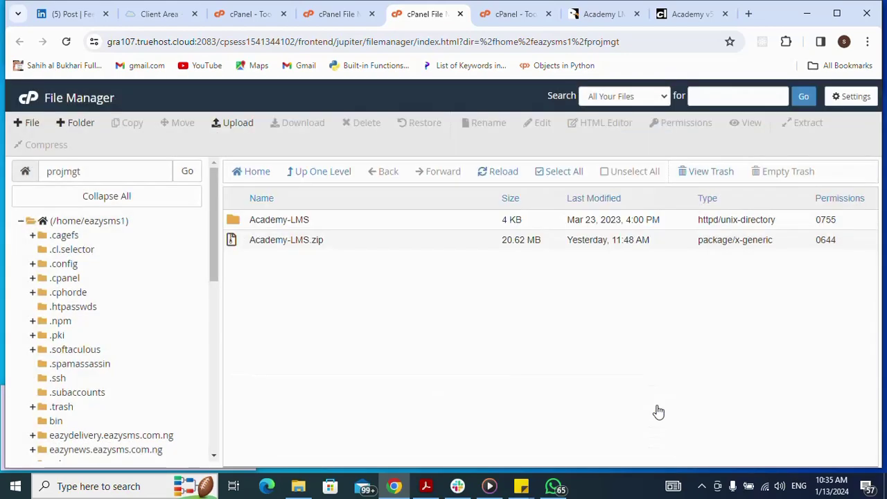
# Move all Academy-LMS contents (application, assets, system, .htaccess and more) to /projmgt
pyautogui.doubleClick(234, 221)
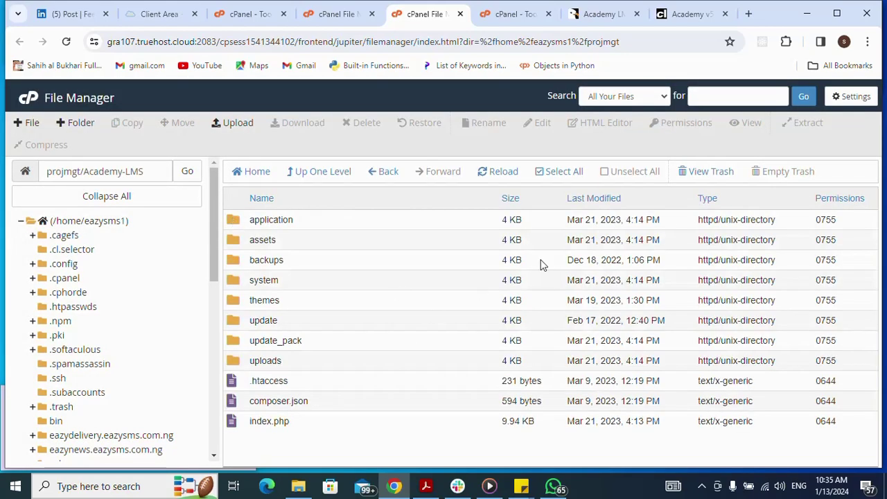
pyautogui.click(549, 172)
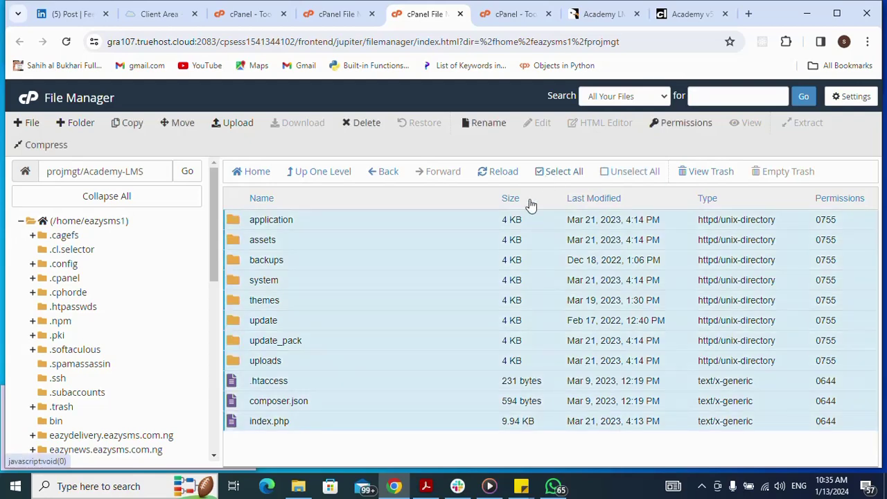
pyautogui.rightClick(449, 276)
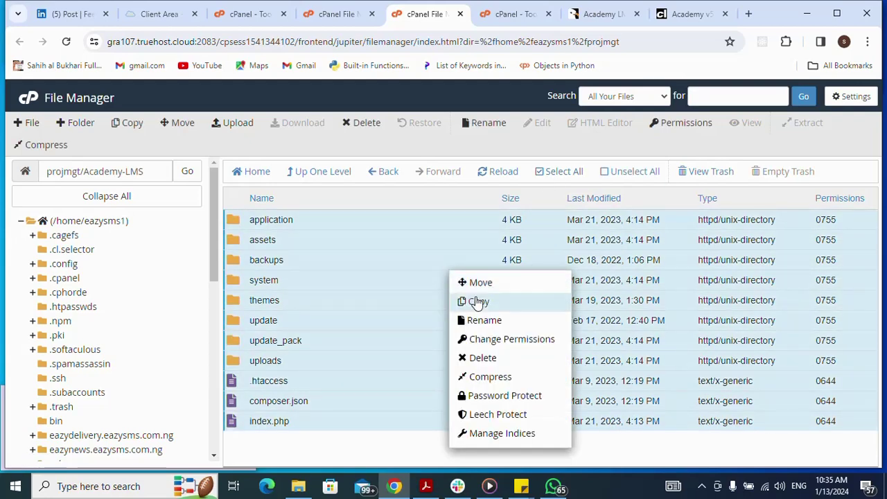
pyautogui.click(476, 284)
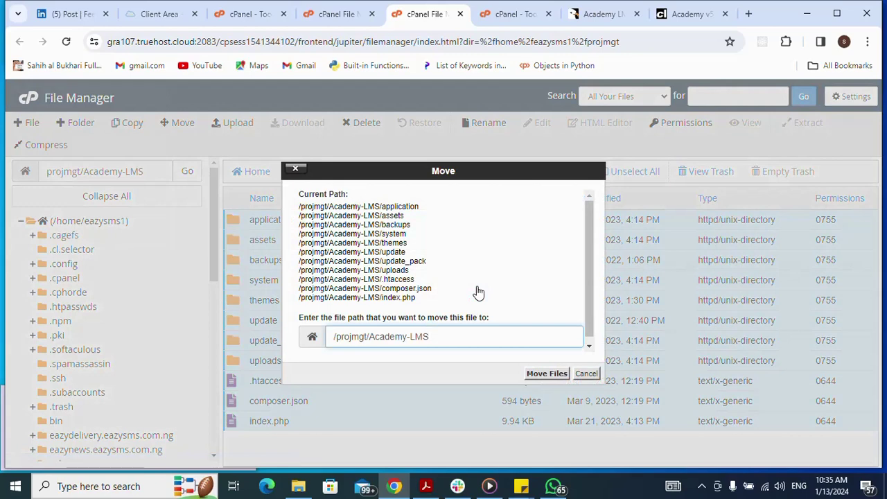
pyautogui.press('BackSpace')
pyautogui.press('BackSpace')
pyautogui.press('BackSpace')
pyautogui.press('BackSpace')
pyautogui.press('BackSpace')
pyautogui.press('BackSpace')
pyautogui.press('BackSpace')
pyautogui.press('BackSpace')
pyautogui.press('BackSpace')
pyautogui.press('BackSpace')
pyautogui.press('BackSpace')
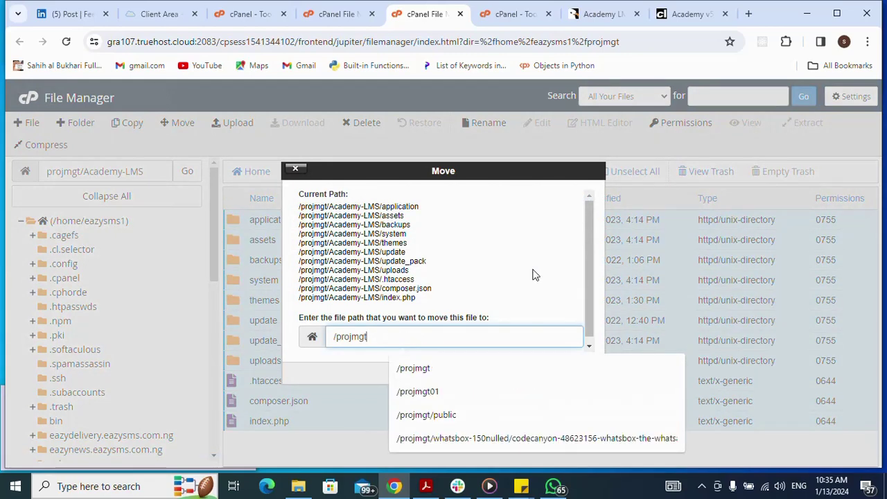
pyautogui.click(535, 275)
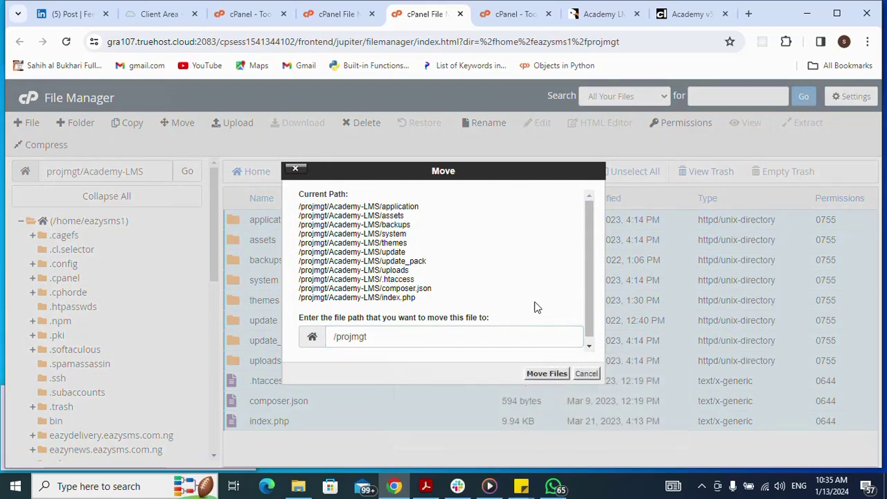
pyautogui.click(549, 372)
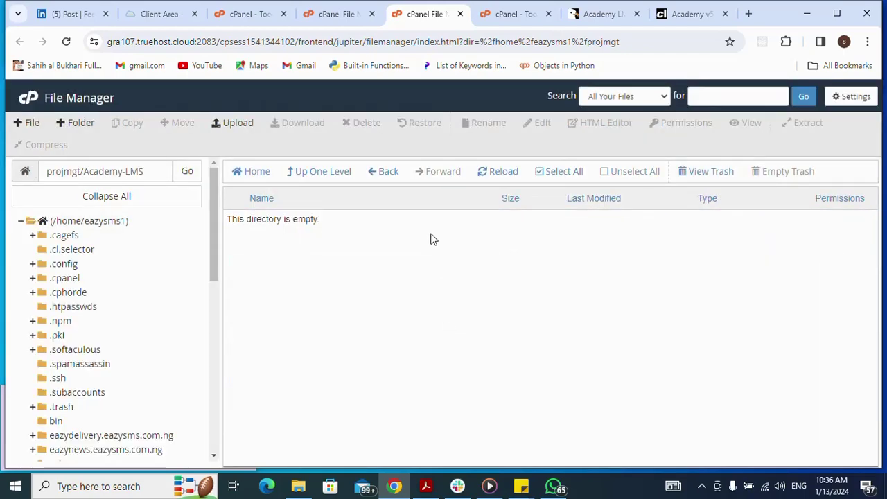
pyautogui.click(329, 172)
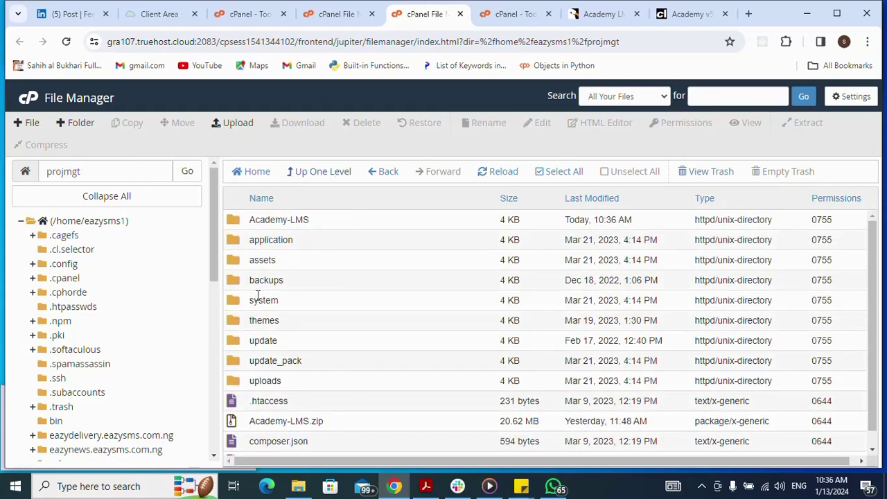
# Delete the empty Academy-LMS folder permanently, skipping the trash
pyautogui.click(234, 221)
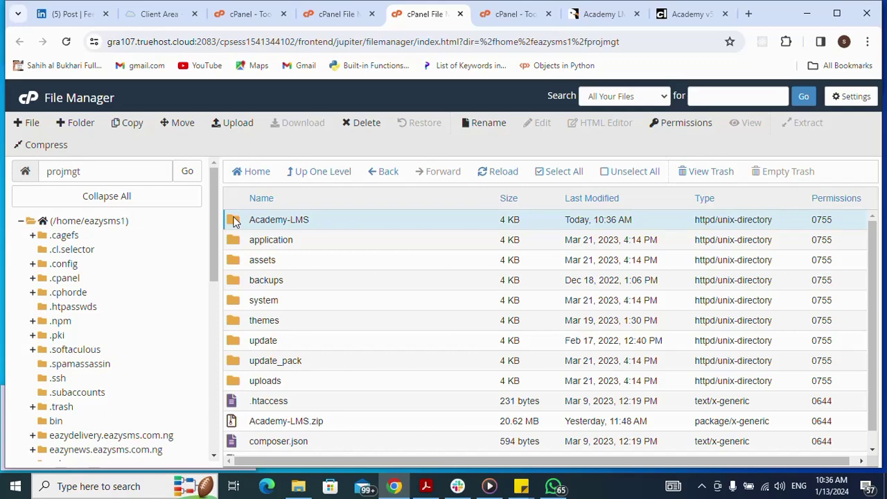
pyautogui.click(366, 122)
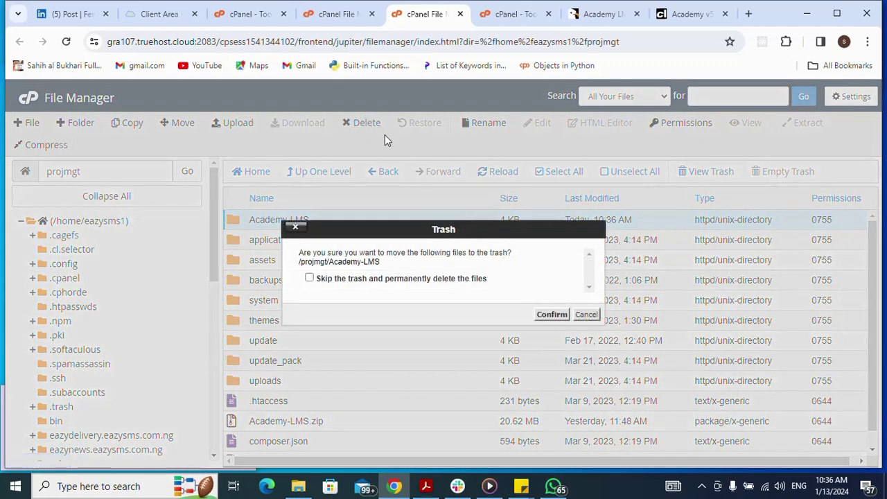
pyautogui.click(433, 278)
pyautogui.click(554, 315)
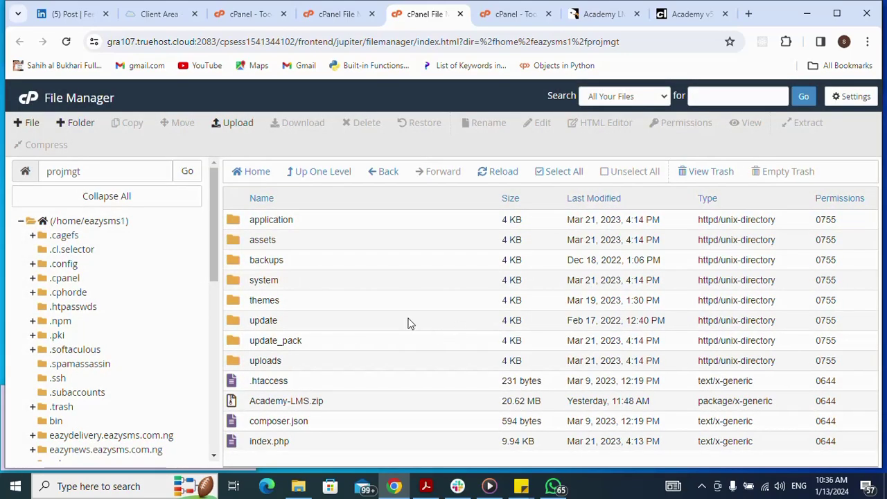
# Return to the cPanel Tools page showing phpMyAdmin and MySQL Databases
pyautogui.click(253, 17)
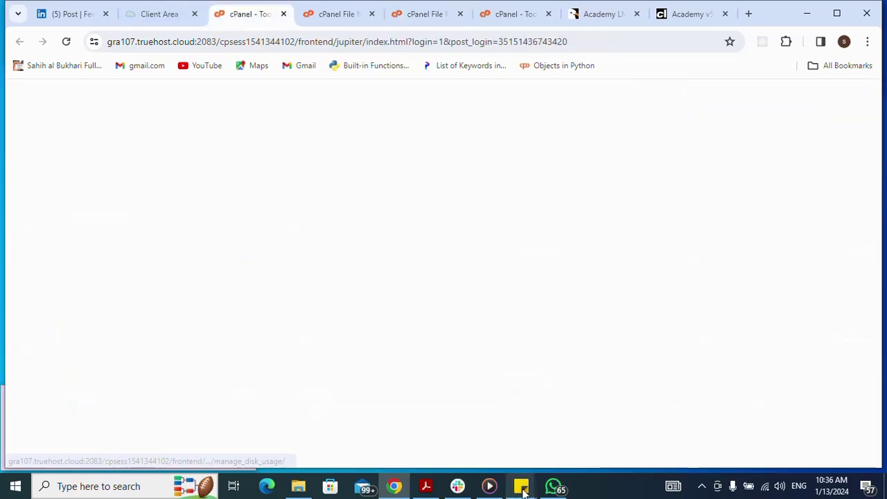
pyautogui.click(701, 486)
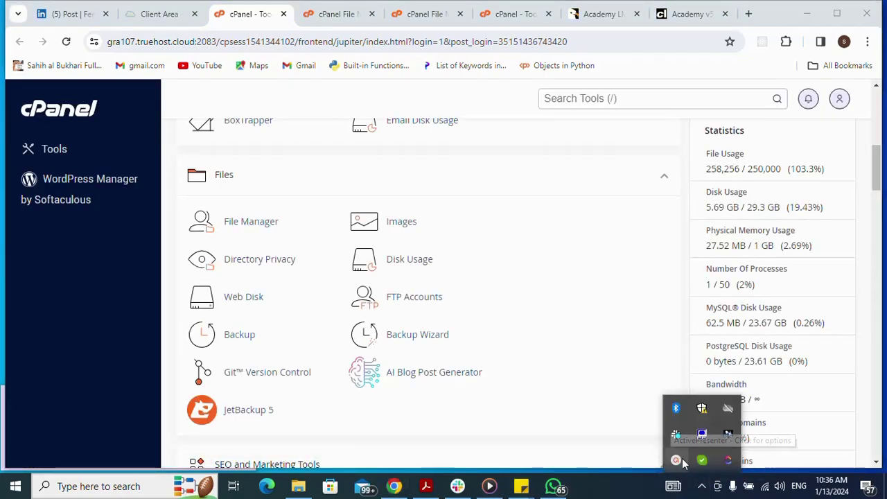
pyautogui.click(679, 461)
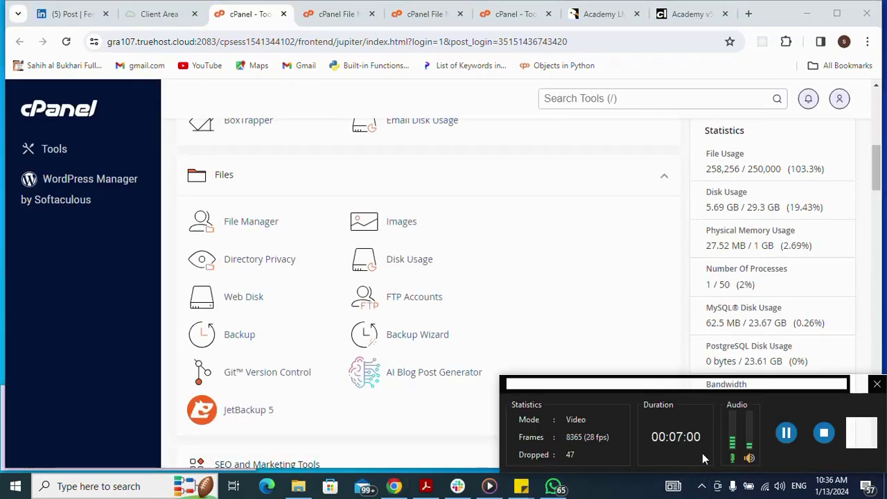
pyautogui.click(787, 436)
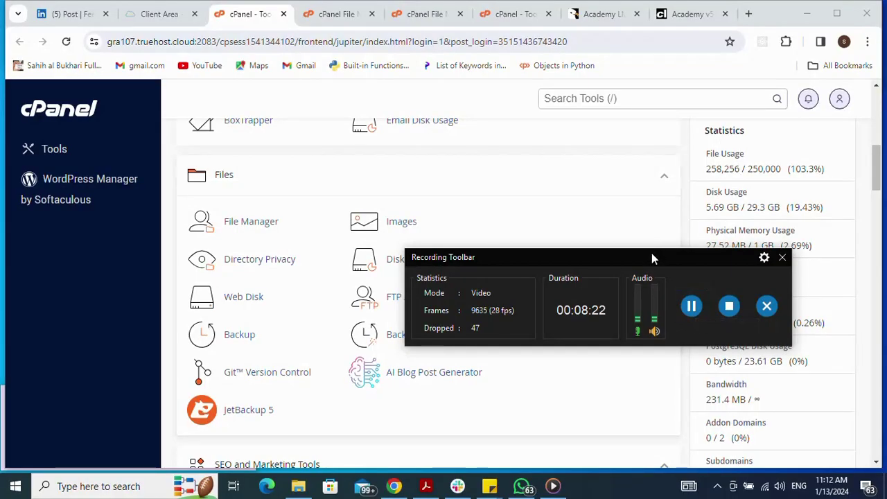
pyautogui.moveTo(652, 258); pyautogui.dragTo(740, 370)
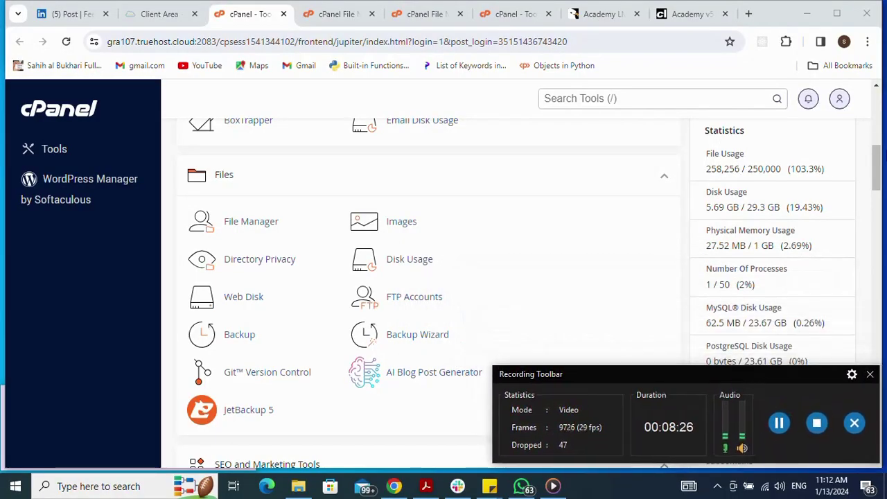
pyautogui.moveTo(882, 169); pyautogui.dragTo(881, 234)
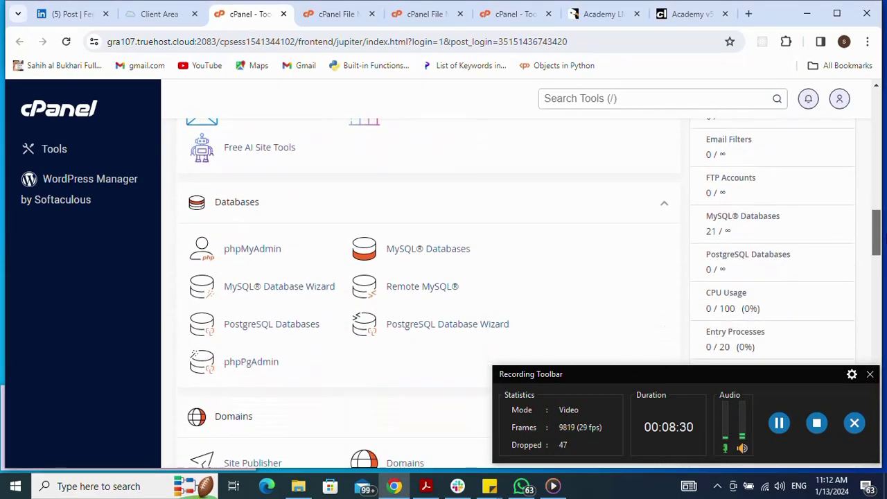
# In MySQL Databases, create the database projmgt (eazysms1_projmgt)
pyautogui.click(442, 254)
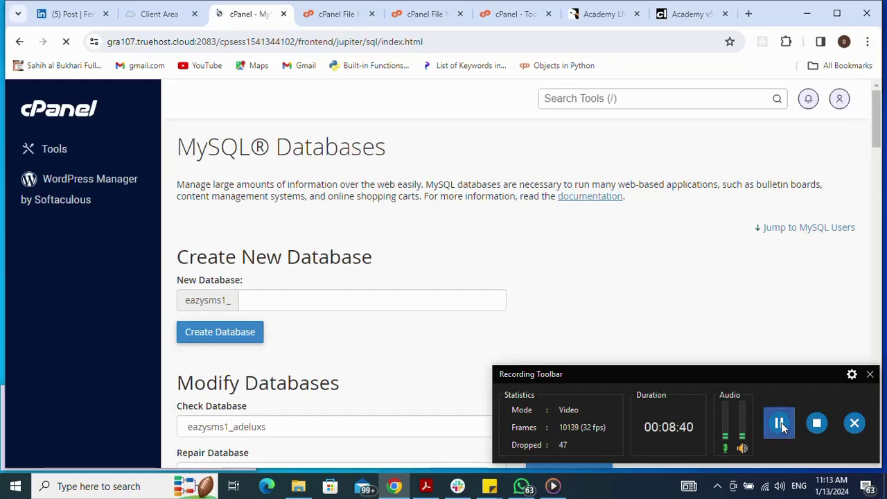
pyautogui.click(434, 304)
pyautogui.write('projmgt')
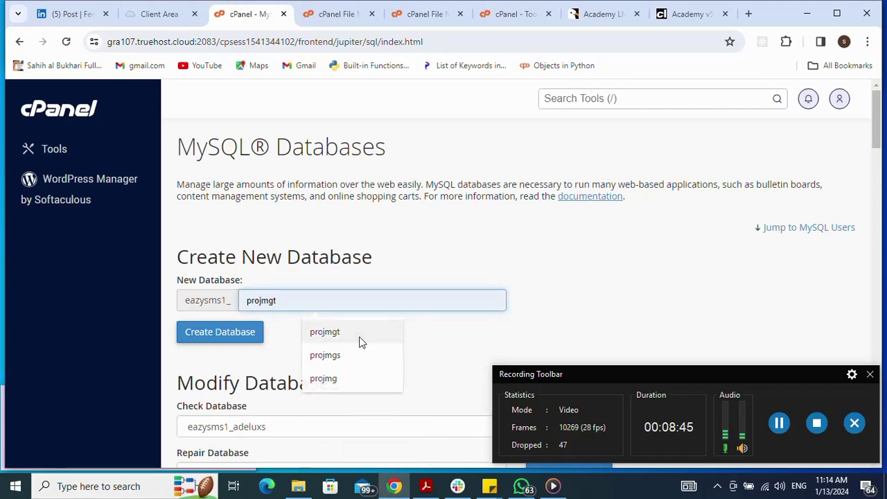
pyautogui.click(360, 337)
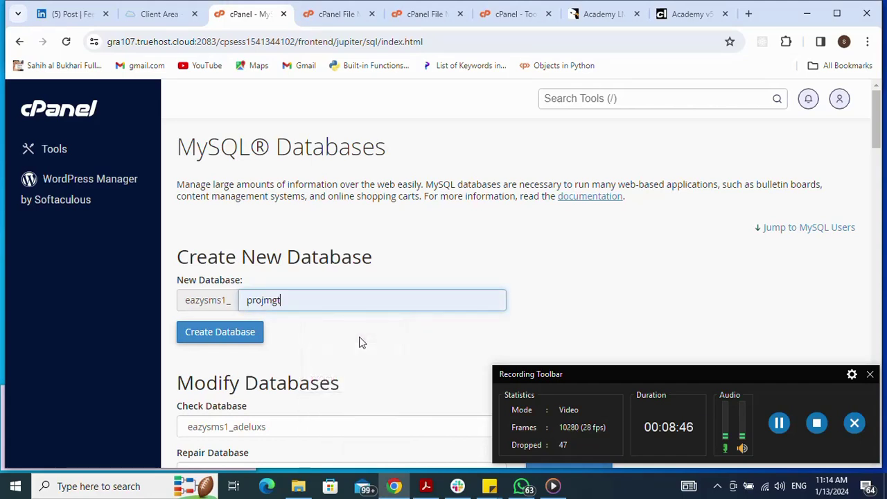
pyautogui.click(228, 337)
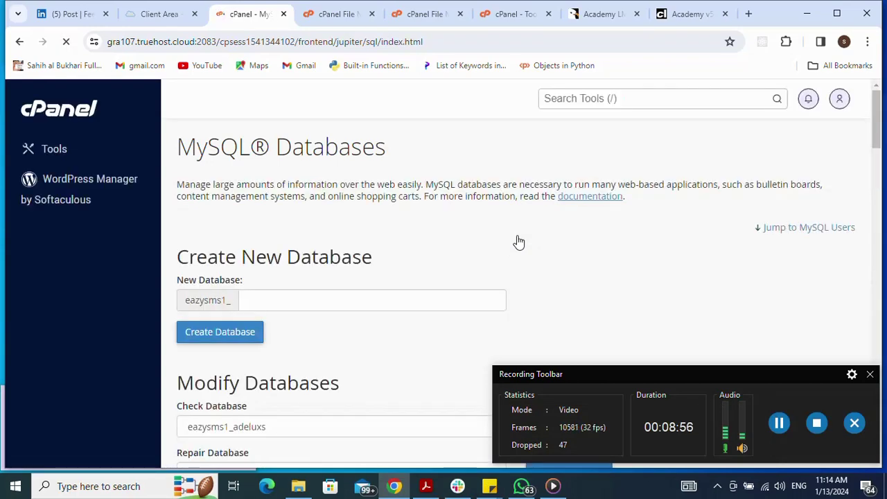
# Enter projmgtuser as the username under Add New User
pyautogui.scroll(-6, 593, 300)
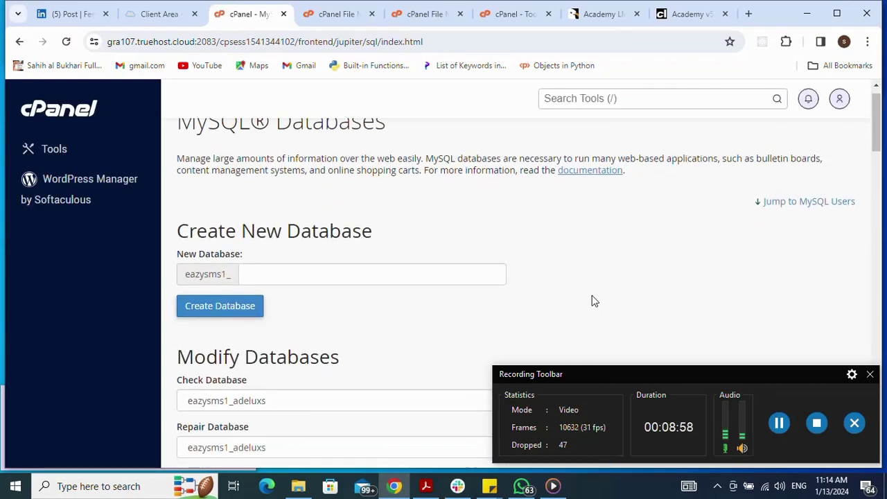
pyautogui.scroll(-7, 593, 300)
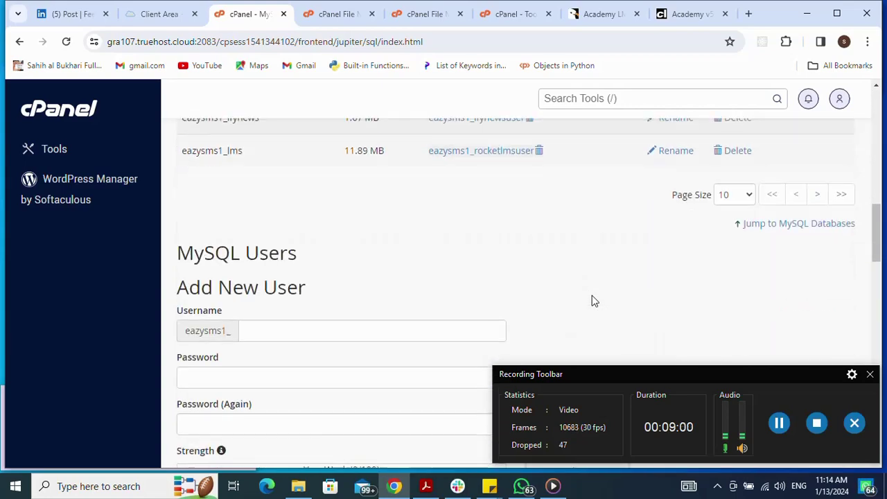
pyautogui.scroll(2, 594, 300)
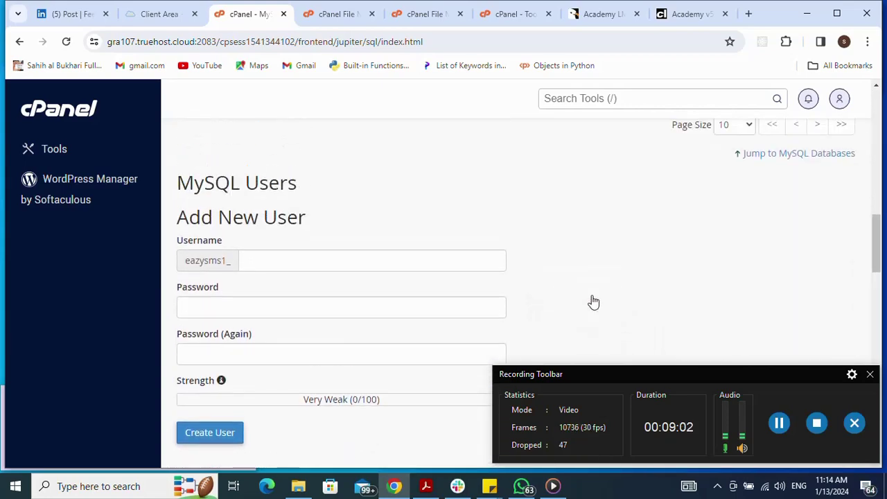
pyautogui.click(368, 267)
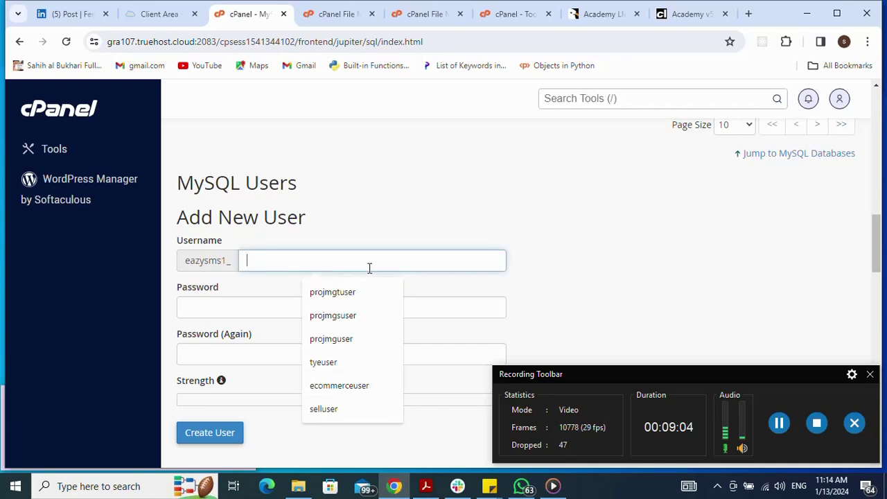
pyautogui.click(354, 295)
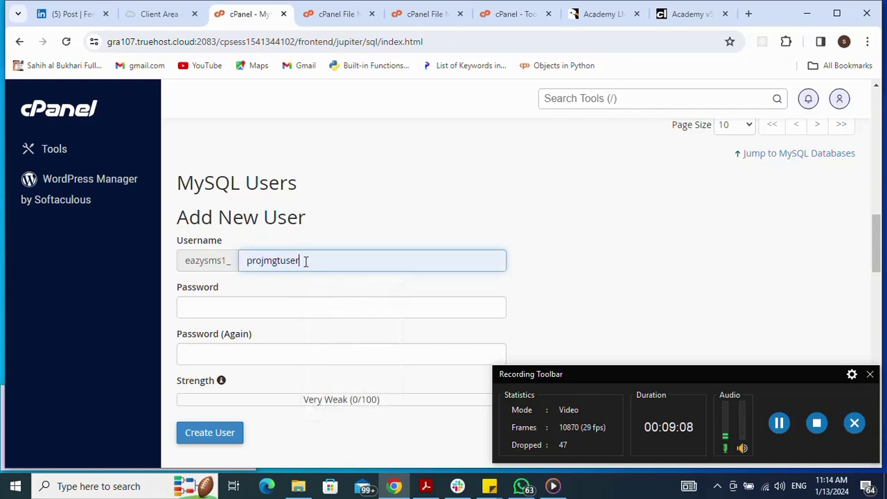
pyautogui.moveTo(303, 262); pyautogui.dragTo(247, 262)
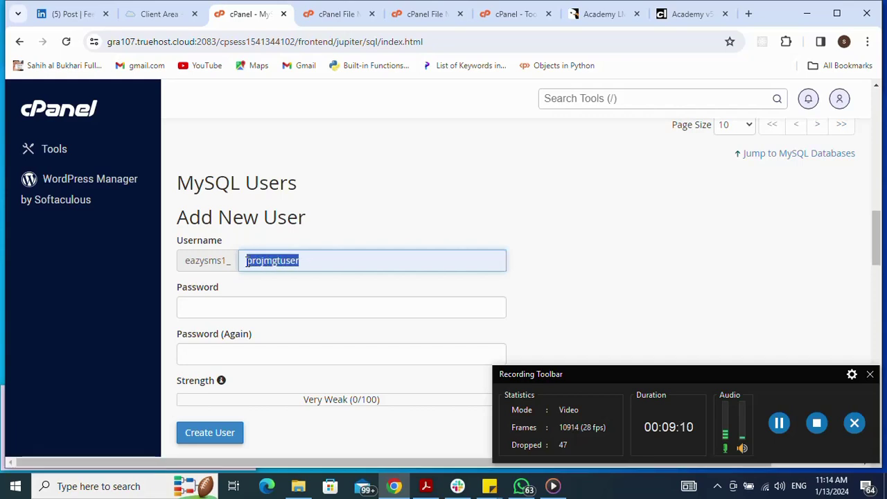
# Enter and confirm a strong password, then create the projmgtuser MySQL user
pyautogui.click(230, 309)
pyautogui.write('************')
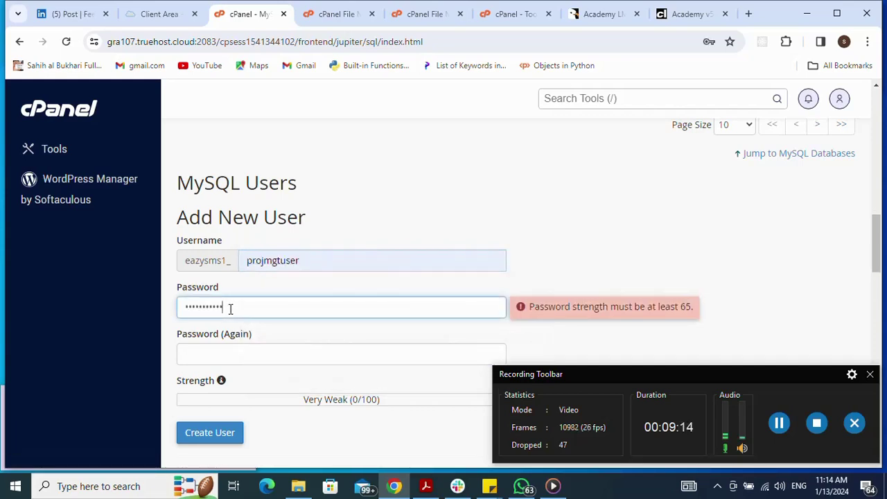
pyautogui.click(255, 354)
pyautogui.hotkey('ctrl', 'v')
pyautogui.write('*')
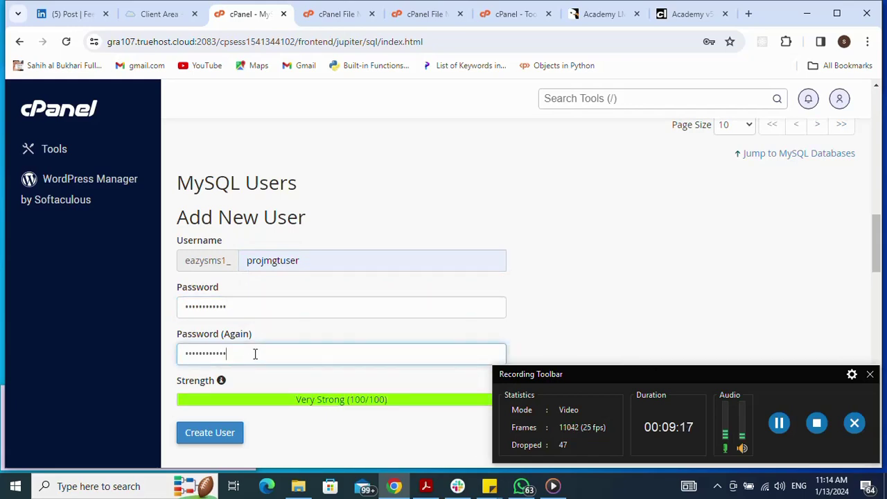
pyautogui.click(216, 434)
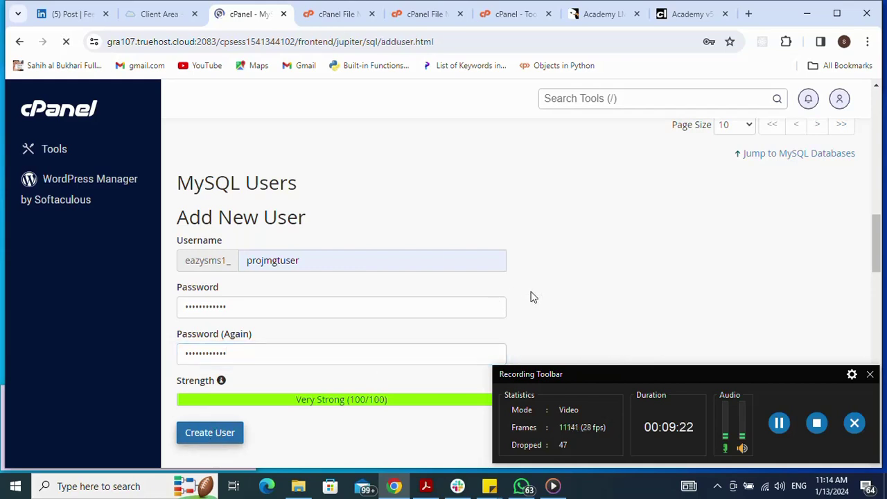
pyautogui.click(534, 239)
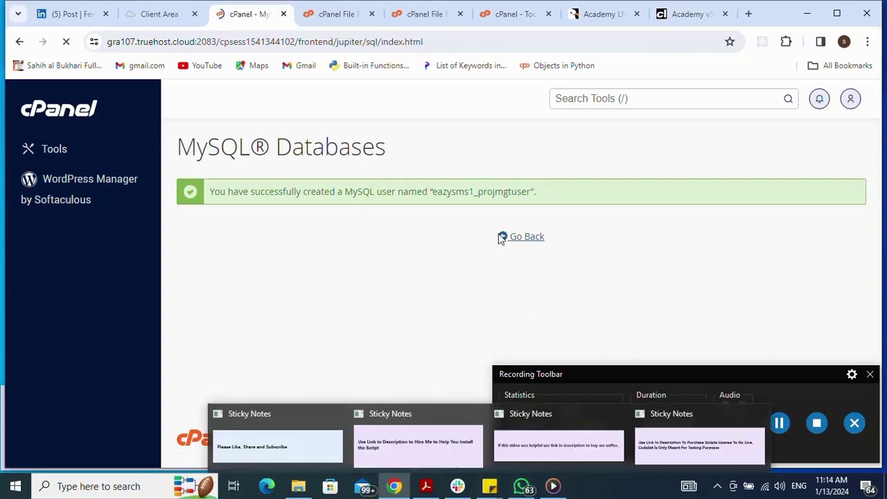
# Bring the subscribe reminder note forward, then return to the MySQL Databases page
pyautogui.click(489, 488)
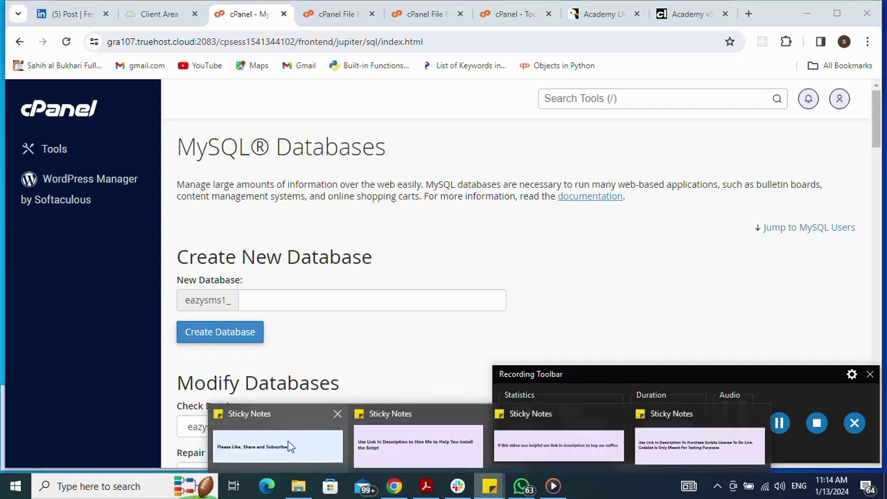
pyautogui.click(289, 447)
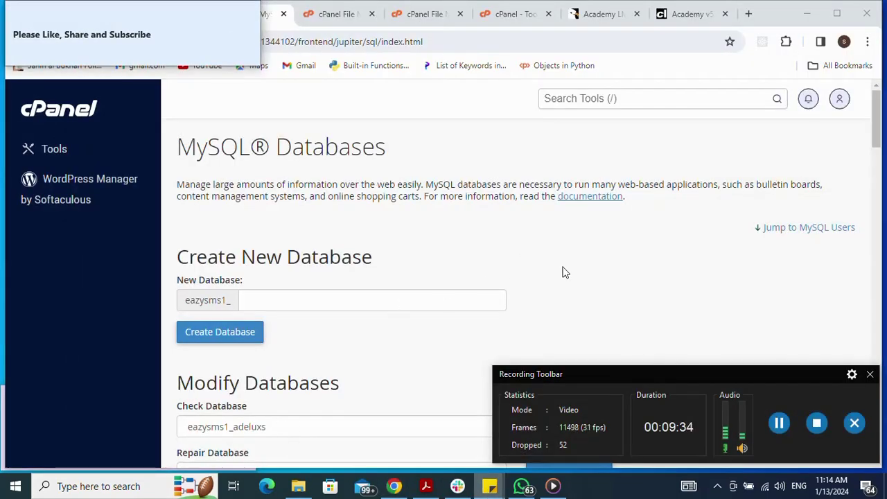
pyautogui.click(603, 275)
pyautogui.scroll(-10, 603, 274)
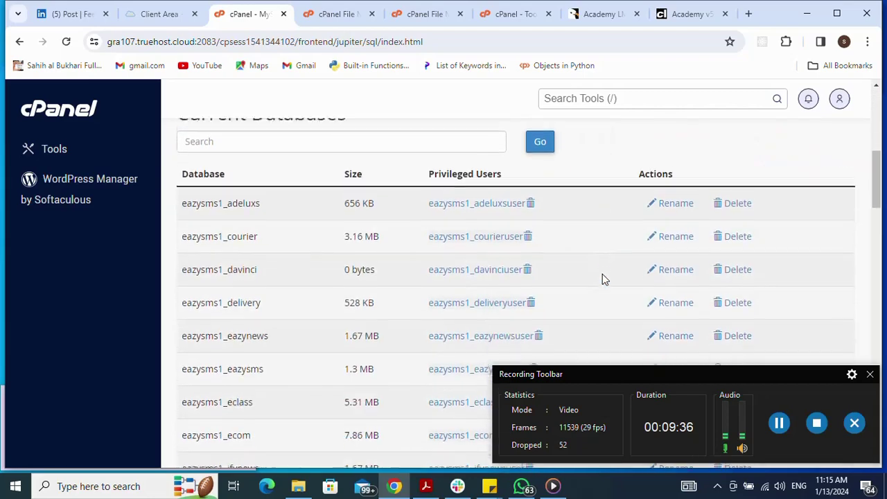
pyautogui.scroll(-5, 602, 275)
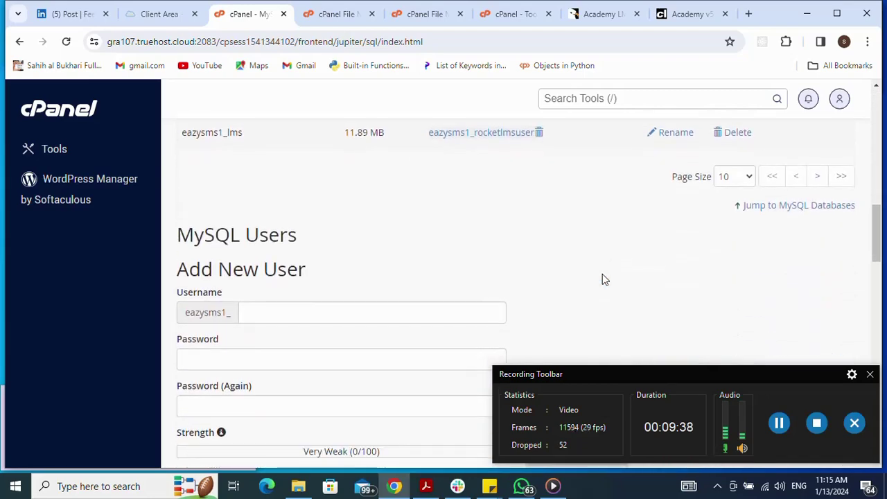
pyautogui.scroll(-5, 603, 275)
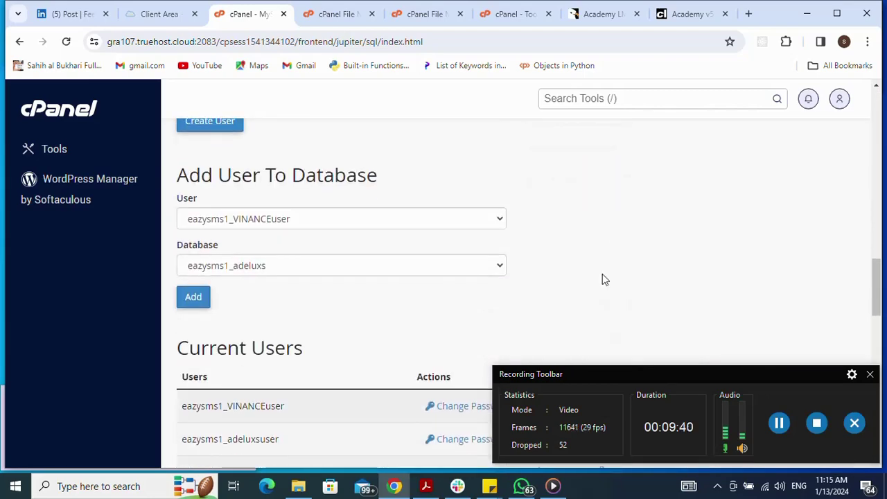
# Under Add User To Database, add eazysms1_projmgtuser to eazysms1_projmgt
pyautogui.click(426, 219)
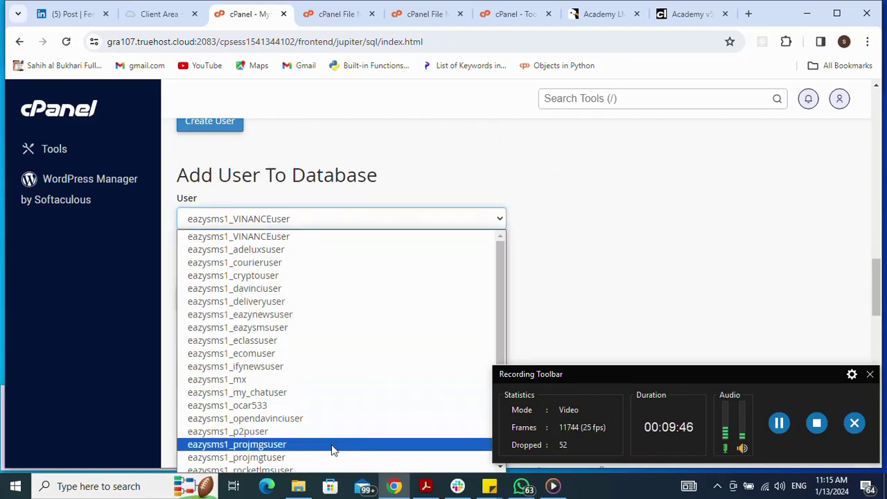
pyautogui.click(310, 455)
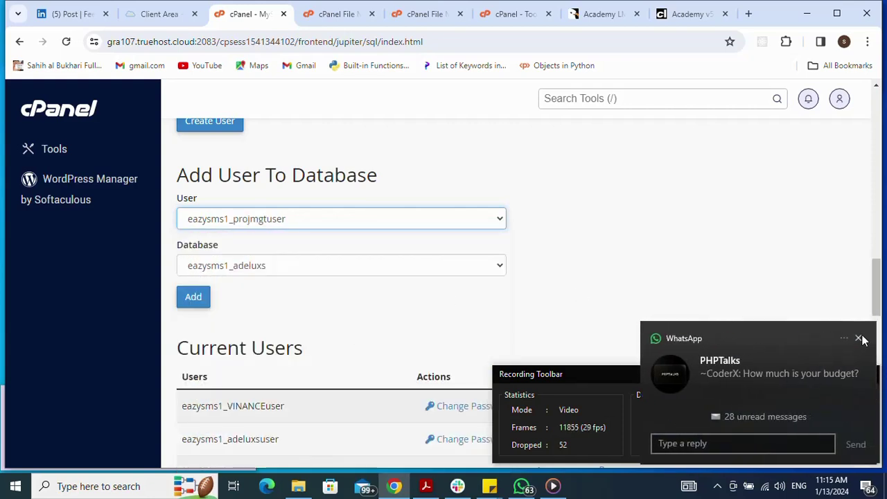
pyautogui.click(842, 347)
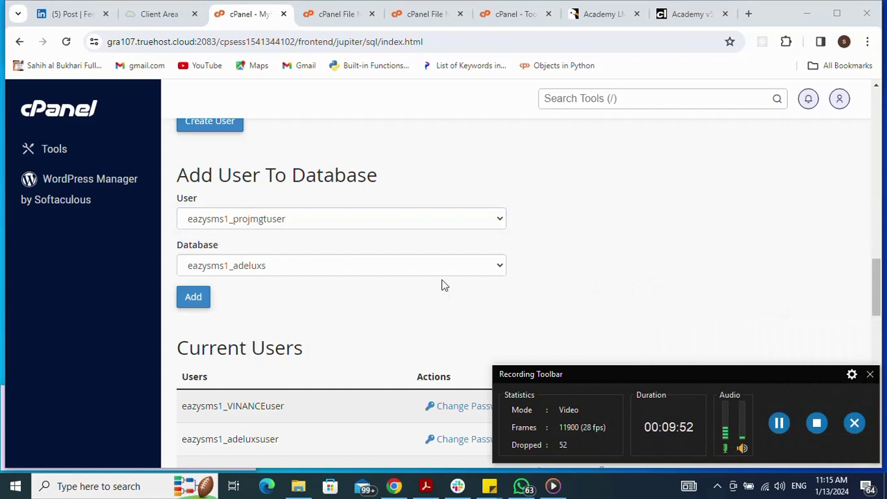
pyautogui.click(711, 356)
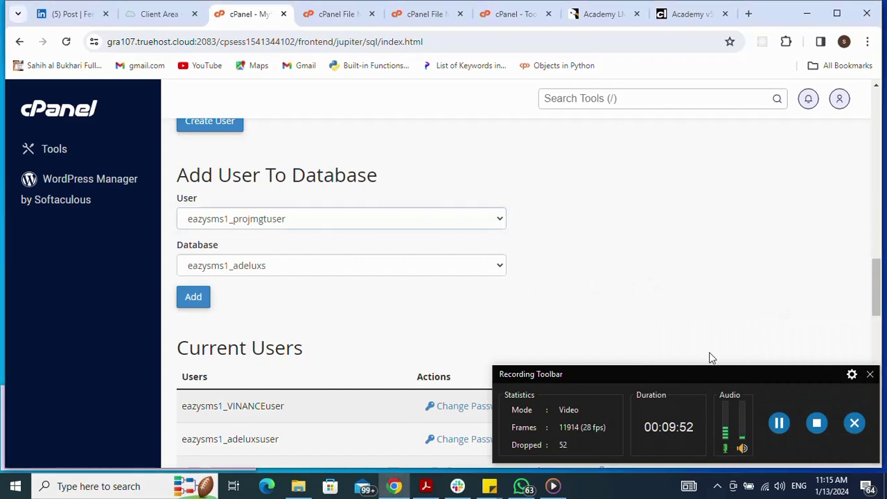
pyautogui.click(355, 265)
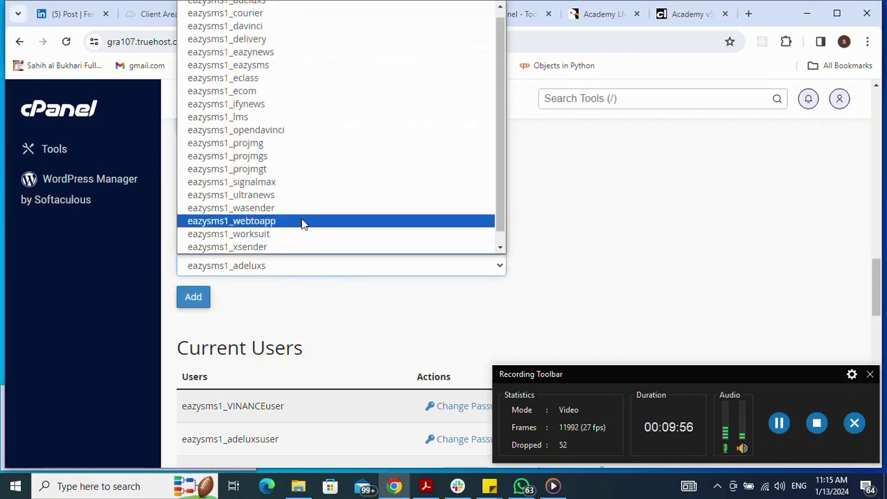
pyautogui.click(272, 176)
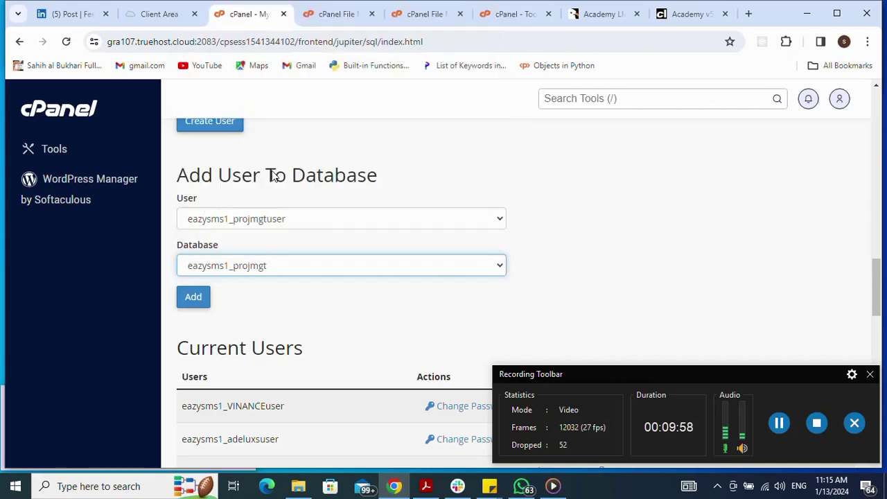
pyautogui.click(198, 300)
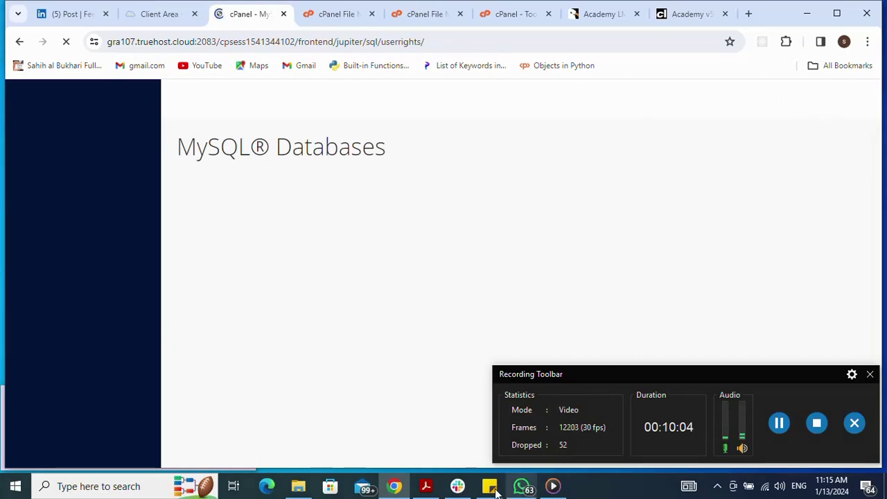
# Show the hire-me reminder note, then bring the privileges page back in front
pyautogui.moveTo(489, 486)
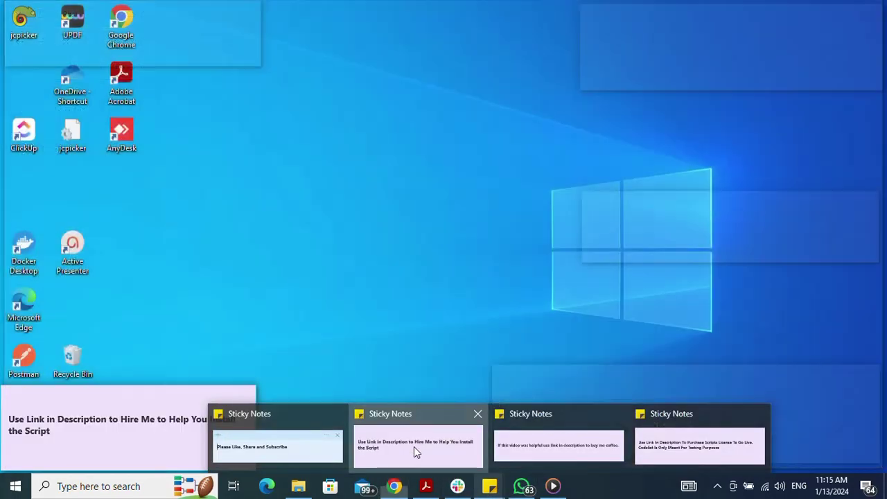
pyautogui.click(414, 448)
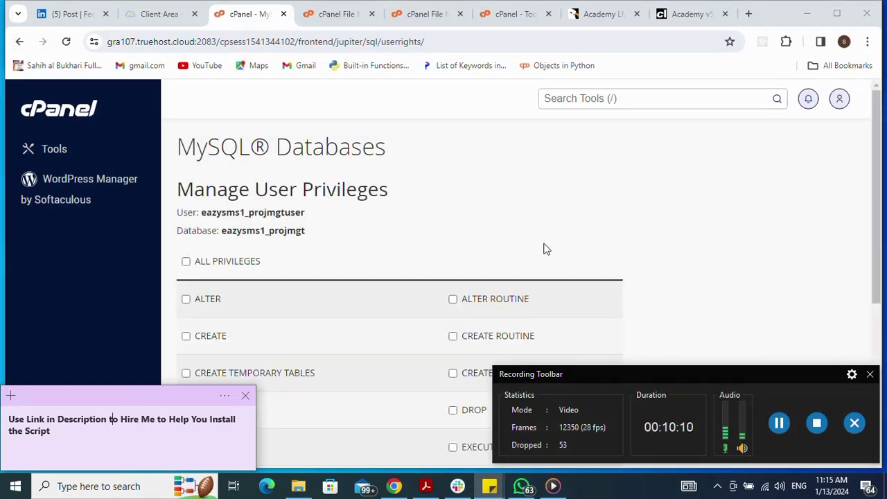
pyautogui.click(186, 264)
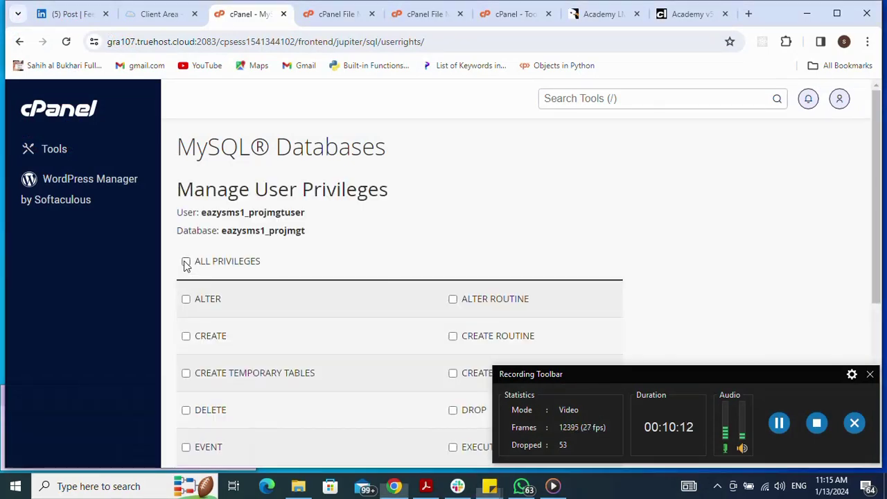
# Grant eazysms1_projmgtuser ALL PRIVILEGES on eazysms1_projmgt and save the changes
pyautogui.click(185, 262)
pyautogui.scroll(-5, 534, 184)
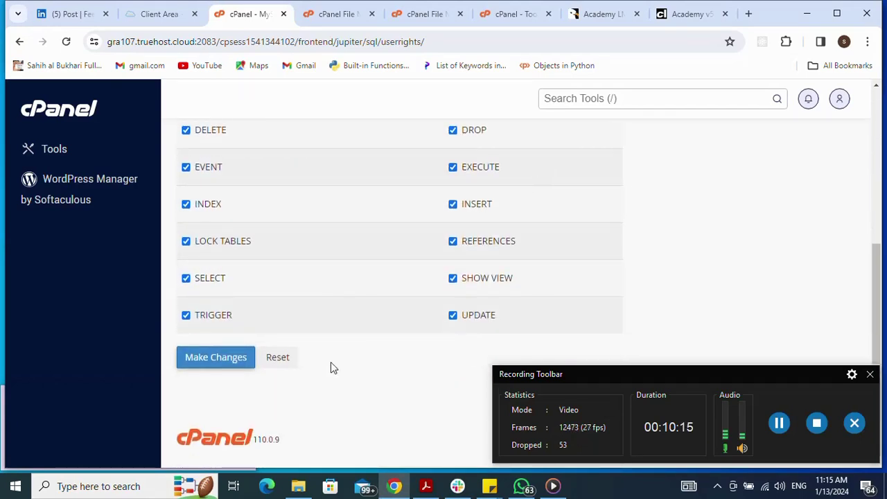
pyautogui.click(208, 365)
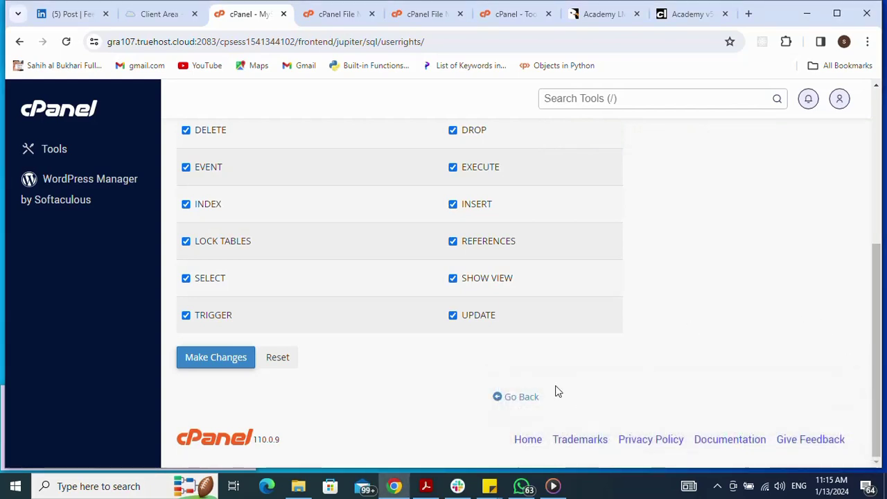
pyautogui.click(525, 399)
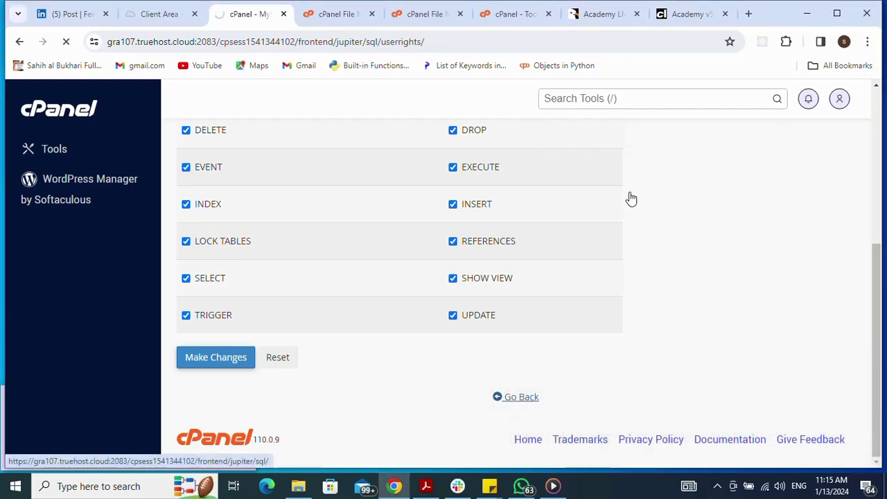
pyautogui.click(750, 15)
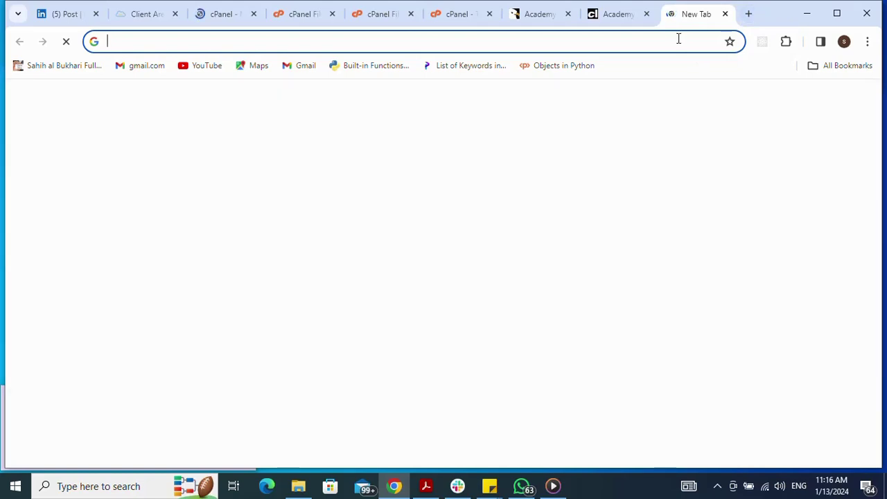
# Load projmgt.eazysms.com.ng/install to reach the Academy-LMS installation welcome page
pyautogui.write('p')
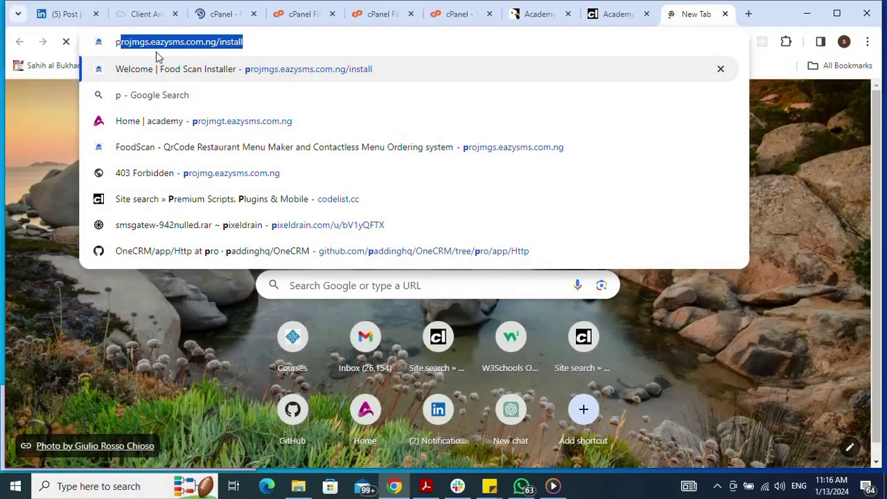
pyautogui.press('Right')
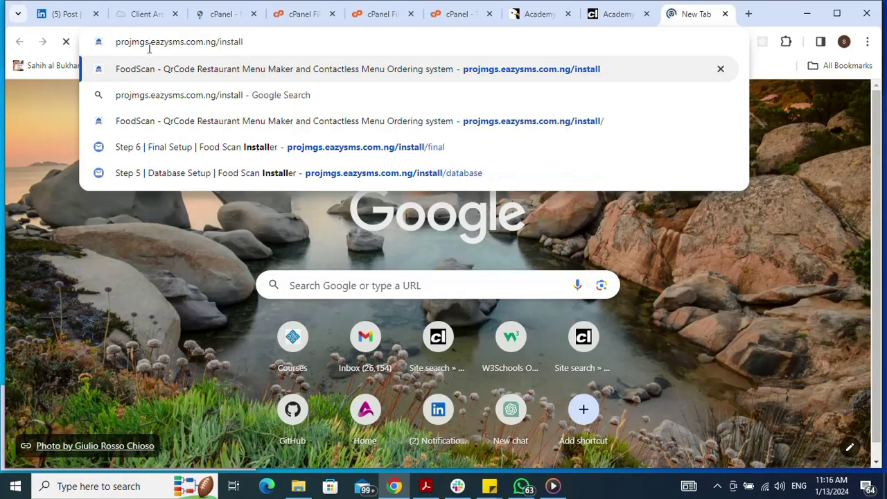
pyautogui.click(149, 48)
pyautogui.press('BackSpace')
pyautogui.write('t')
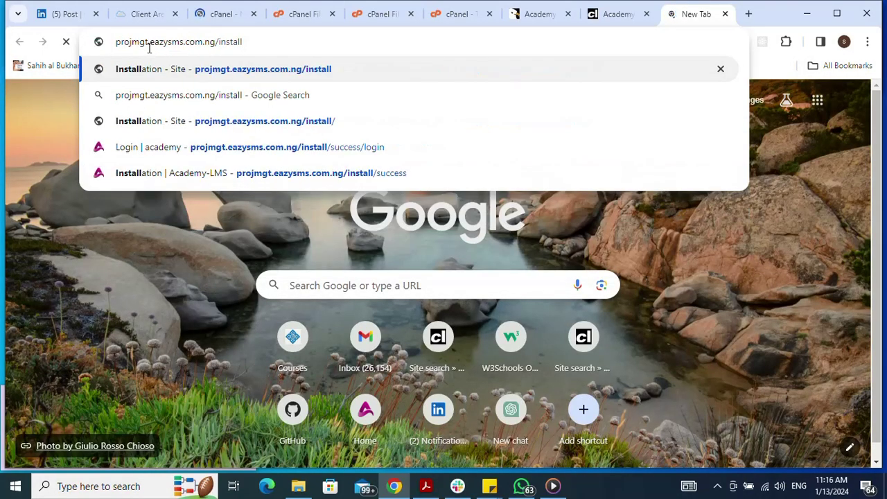
pyautogui.press('Return')
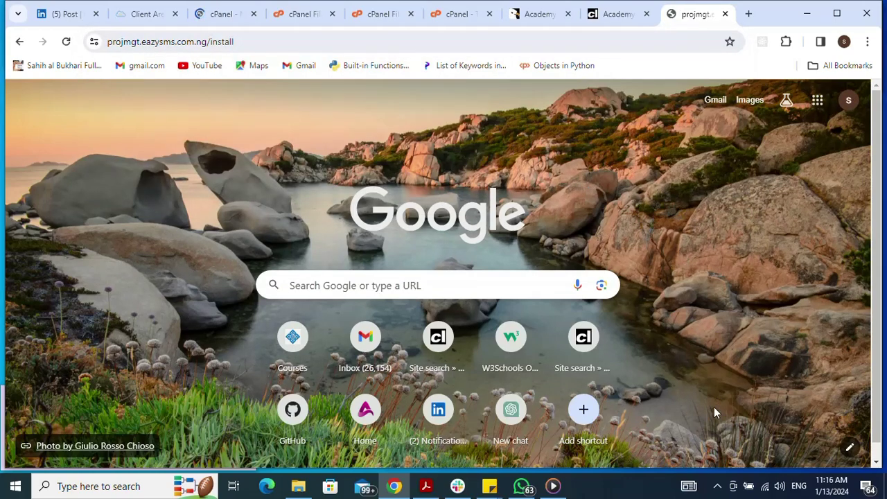
pyautogui.click(718, 486)
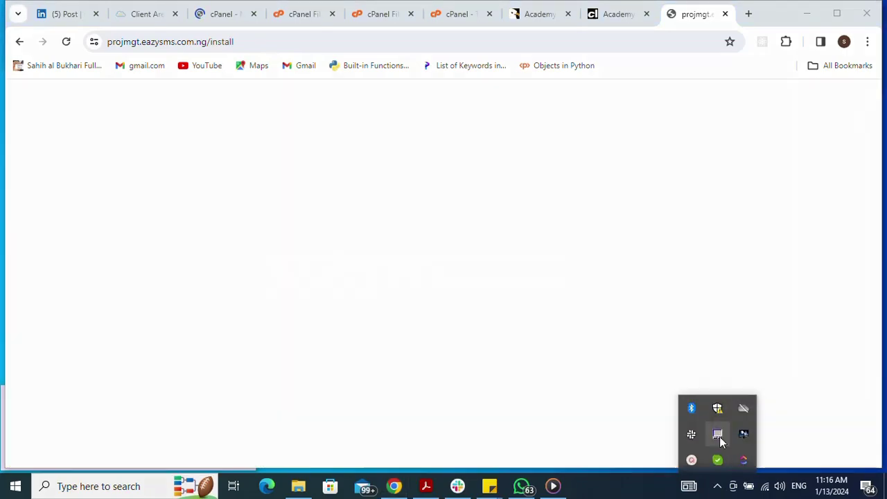
pyautogui.click(692, 458)
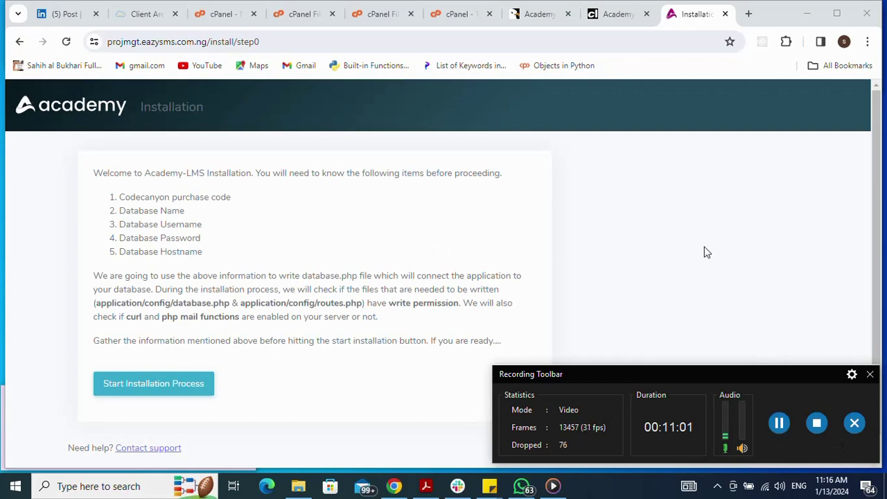
# Start the Academy LMS installation and continue past the server diagnosis page
pyautogui.click(176, 386)
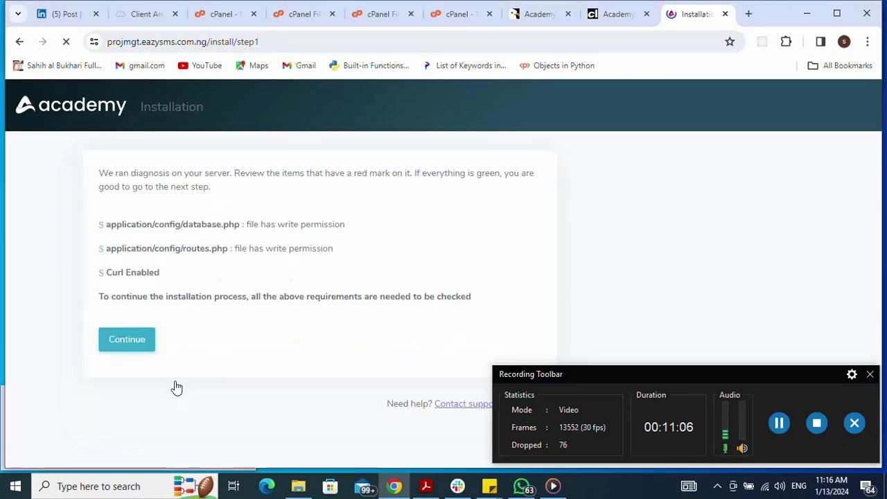
pyautogui.click(131, 343)
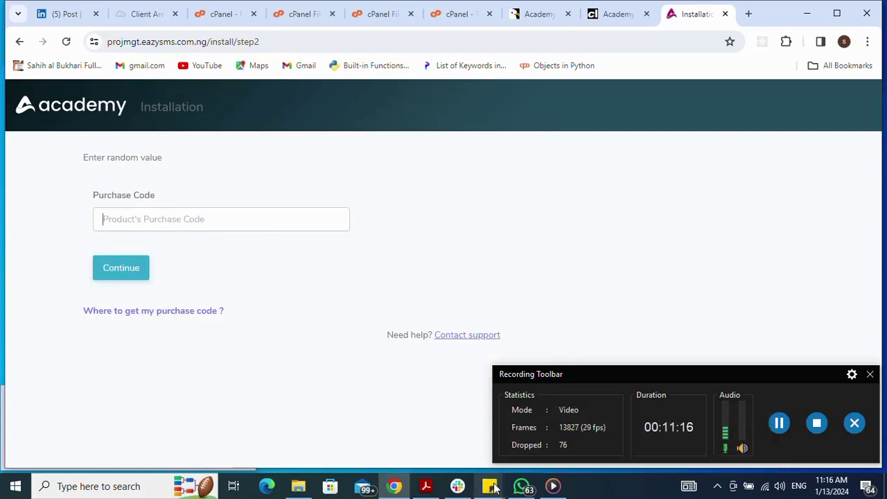
pyautogui.moveTo(492, 487)
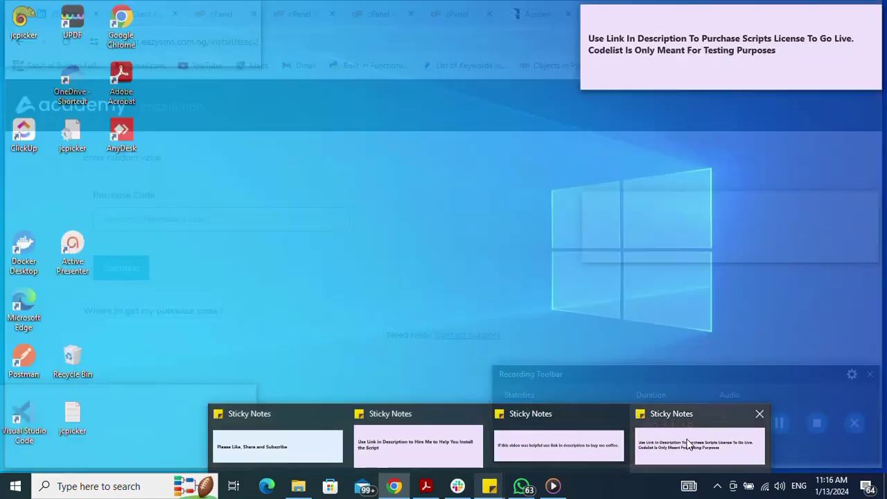
pyautogui.click(690, 444)
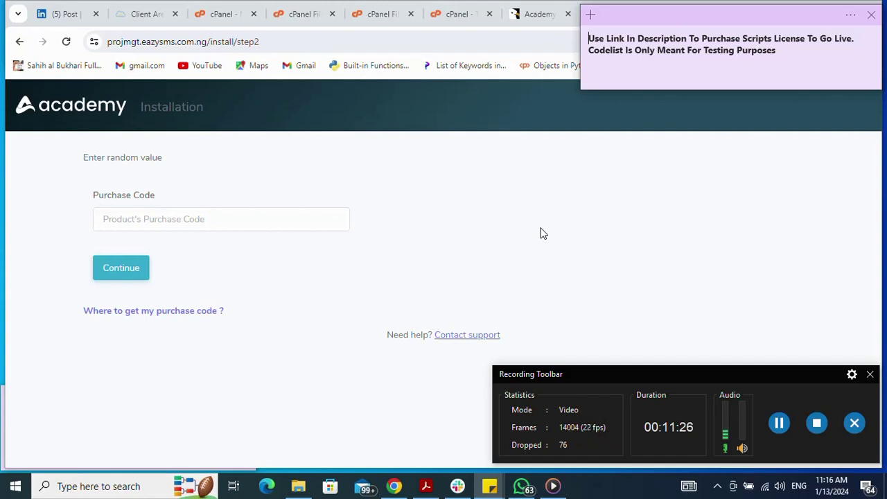
# Submit 'nill' as the purchase code
pyautogui.click(298, 220)
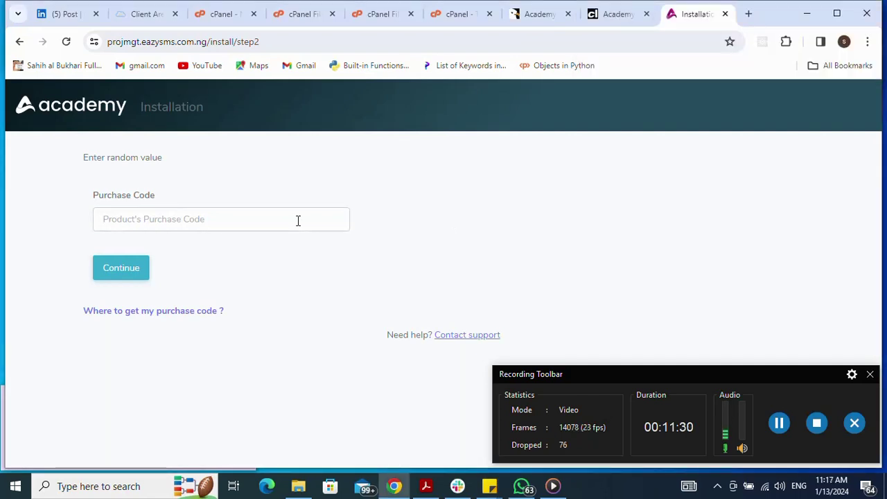
pyautogui.write('nill')
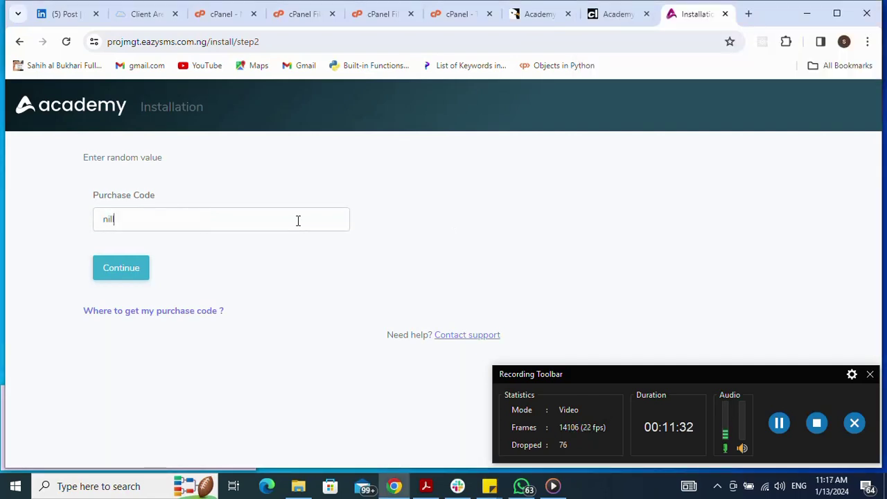
pyautogui.click(120, 270)
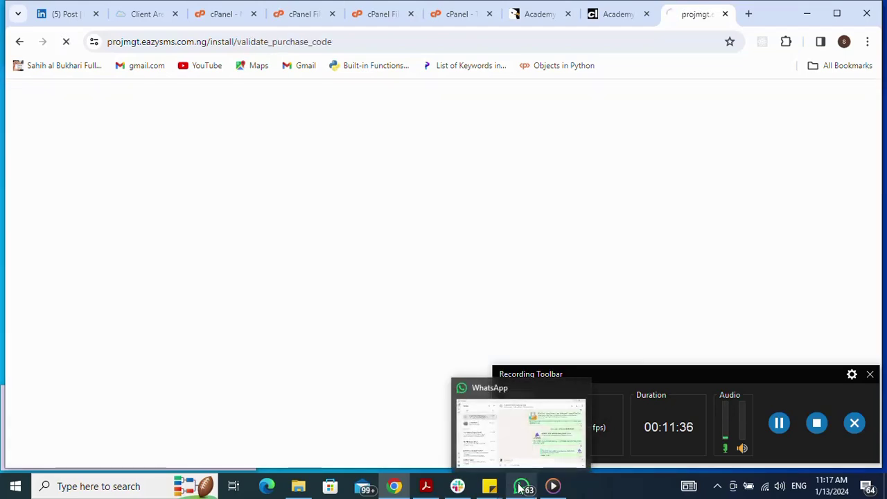
# Enter eazysms1_projmgt as the Database Name from the autofill suggestion
pyautogui.moveTo(491, 488)
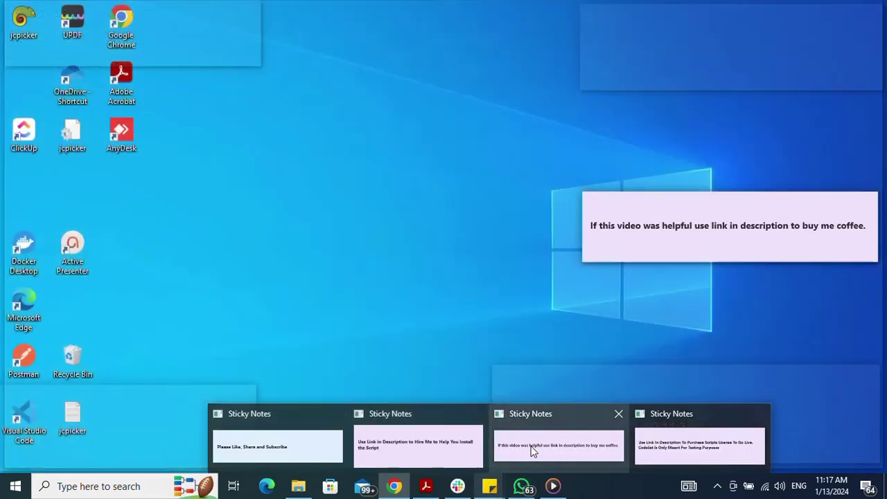
pyautogui.click(531, 450)
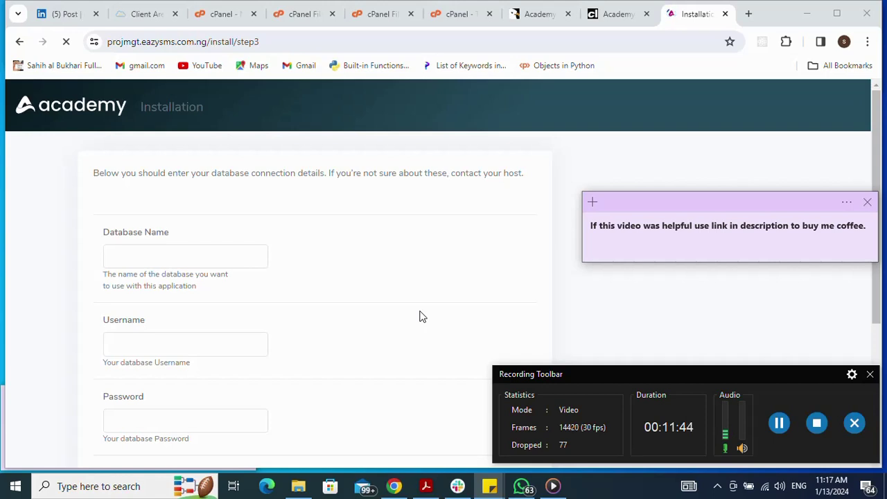
pyautogui.click(422, 317)
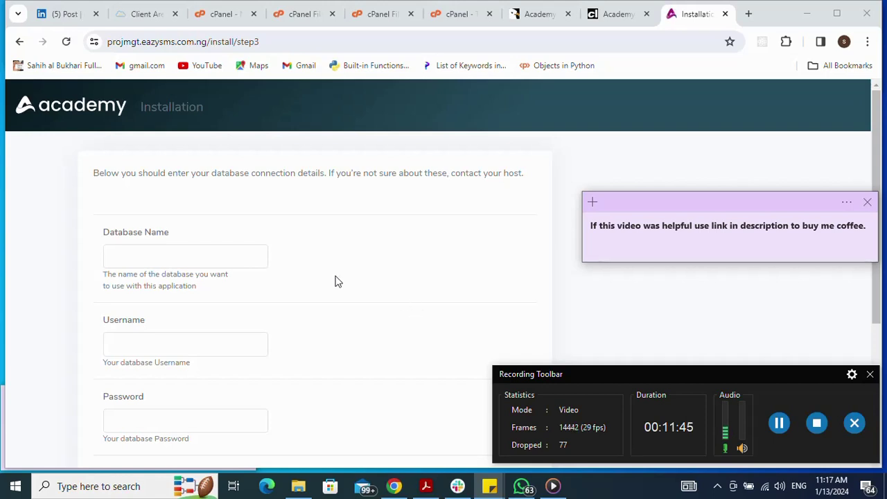
pyautogui.click(218, 266)
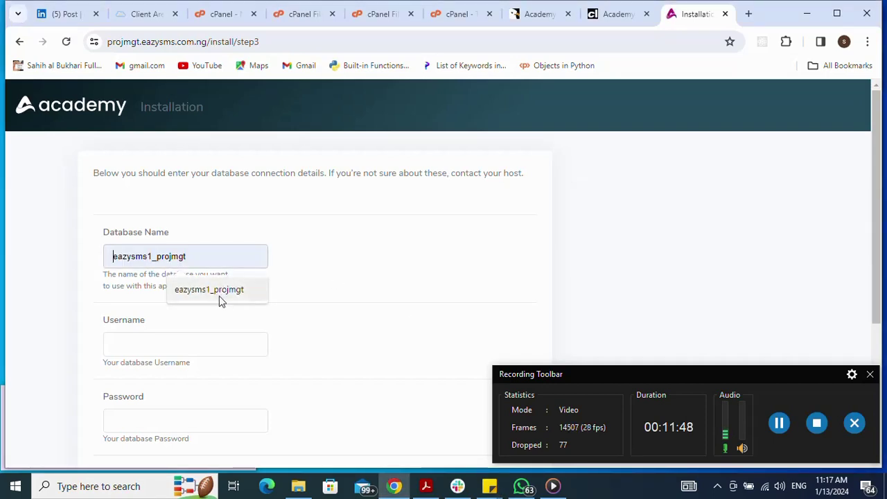
pyautogui.click(217, 290)
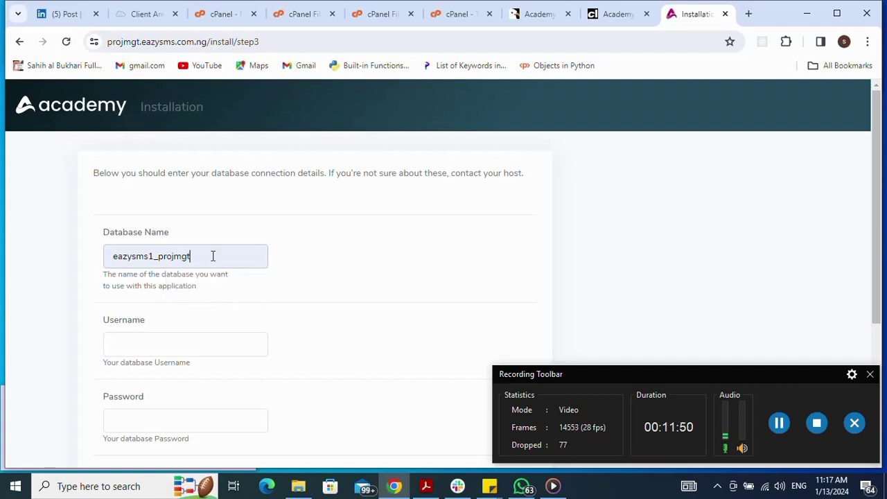
# In cPanel MySQL Databases, select the eazysms1_projmgtuser name under Current Users for copying
pyautogui.click(227, 22)
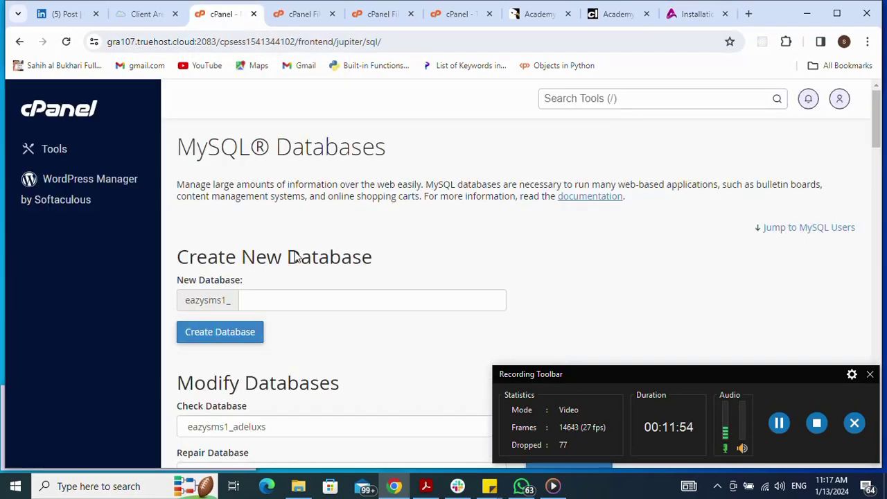
pyautogui.scroll(-8, 587, 296)
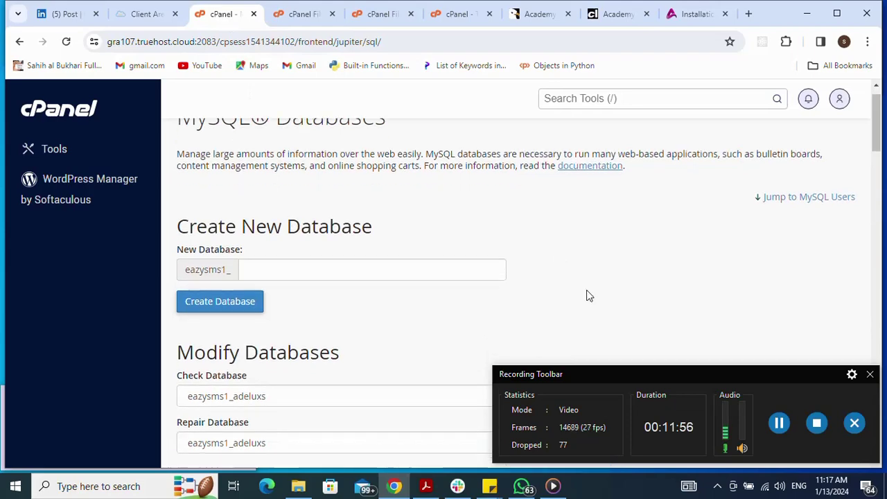
pyautogui.scroll(-7, 586, 296)
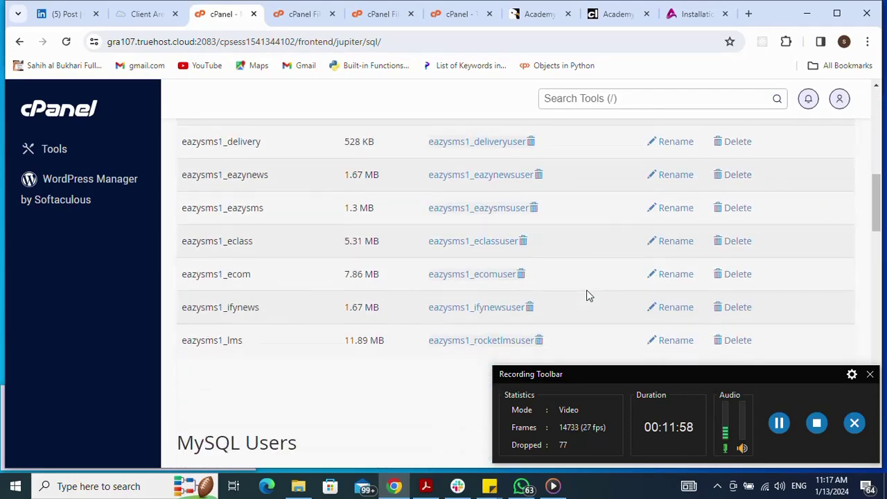
pyautogui.scroll(-7, 587, 296)
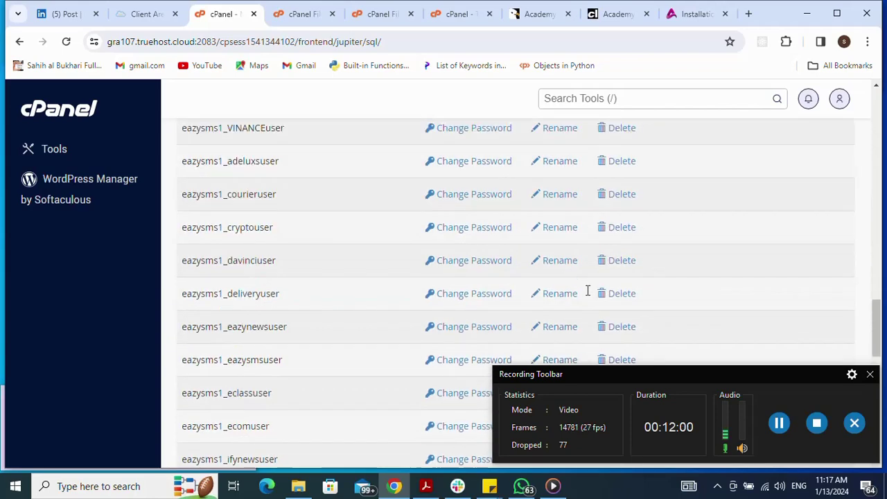
pyautogui.scroll(-4, 587, 289)
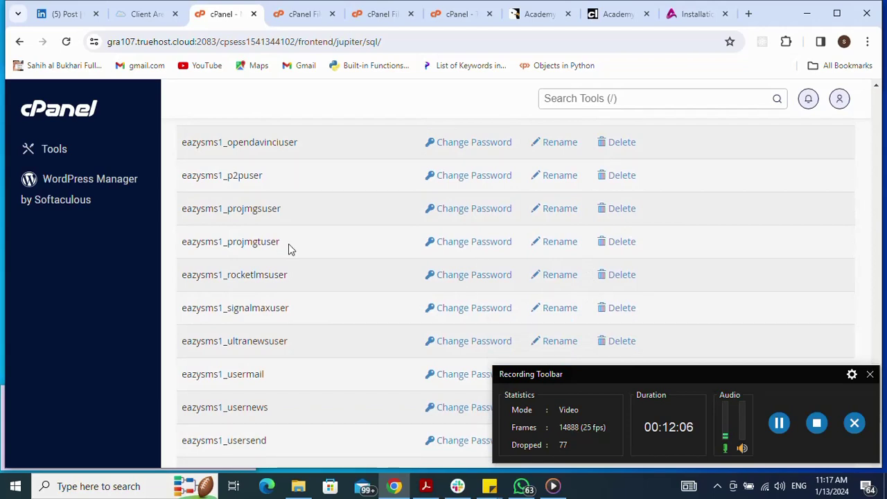
pyautogui.moveTo(280, 242); pyautogui.dragTo(179, 246)
pyautogui.hotkey('ctrl', 'c')
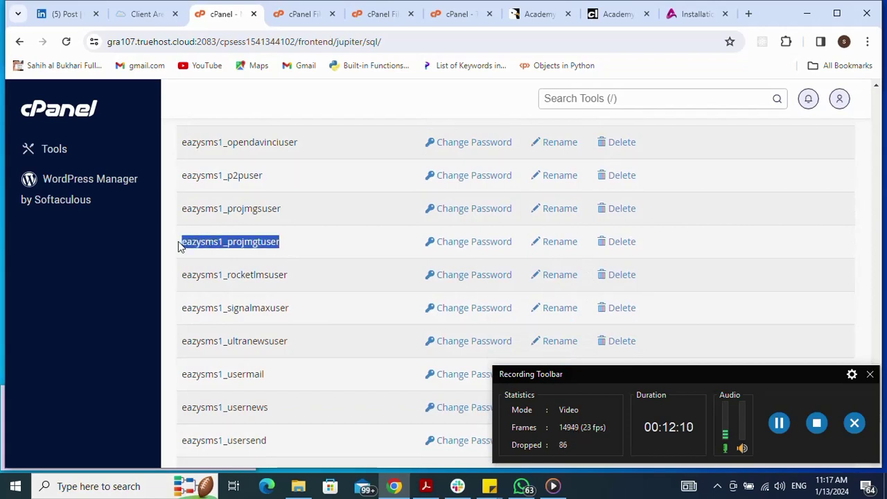
# Paste eazysms1_projmgtuser as the database username and paste the user's password
pyautogui.click(689, 15)
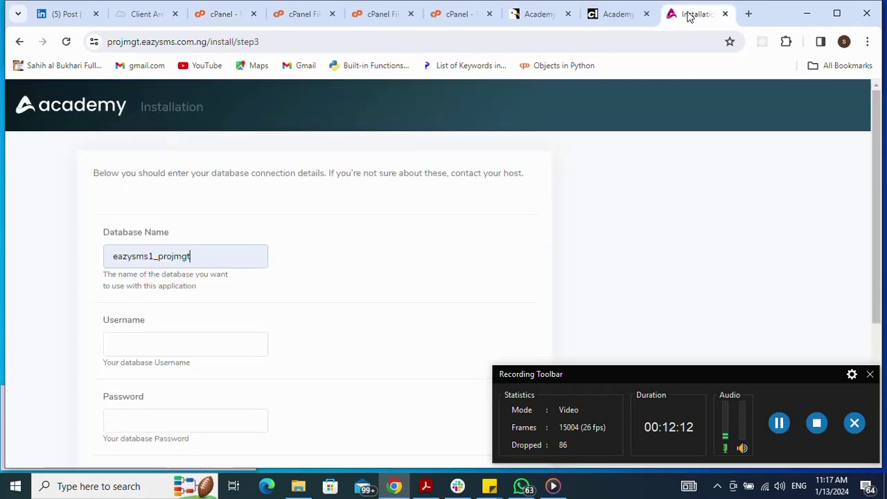
pyautogui.click(199, 345)
pyautogui.hotkey('ctrl', 'v')
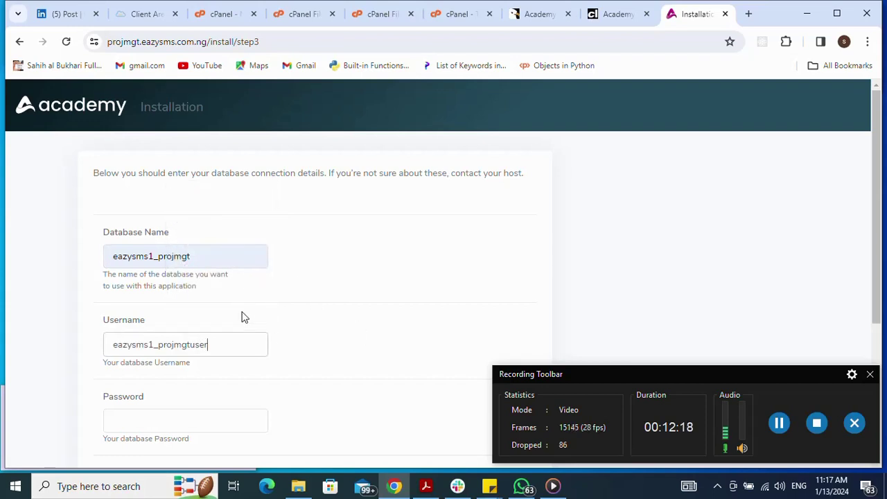
pyautogui.click(227, 259)
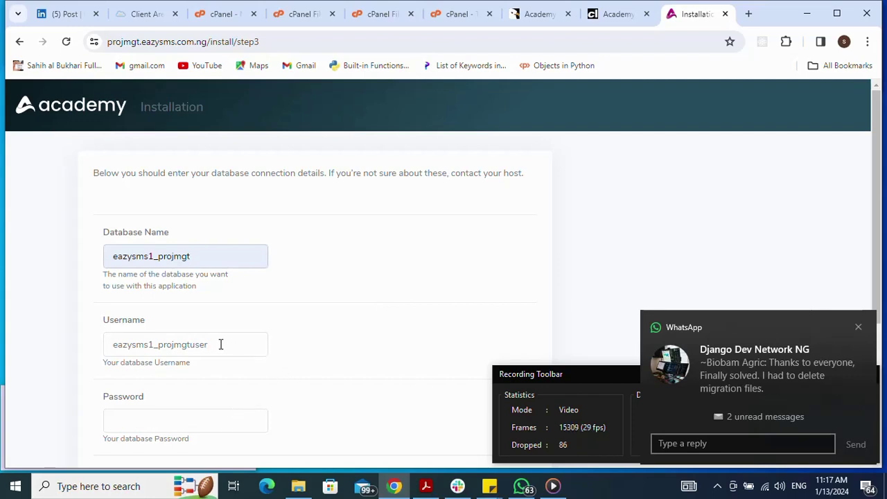
pyautogui.moveTo(220, 345); pyautogui.dragTo(158, 344)
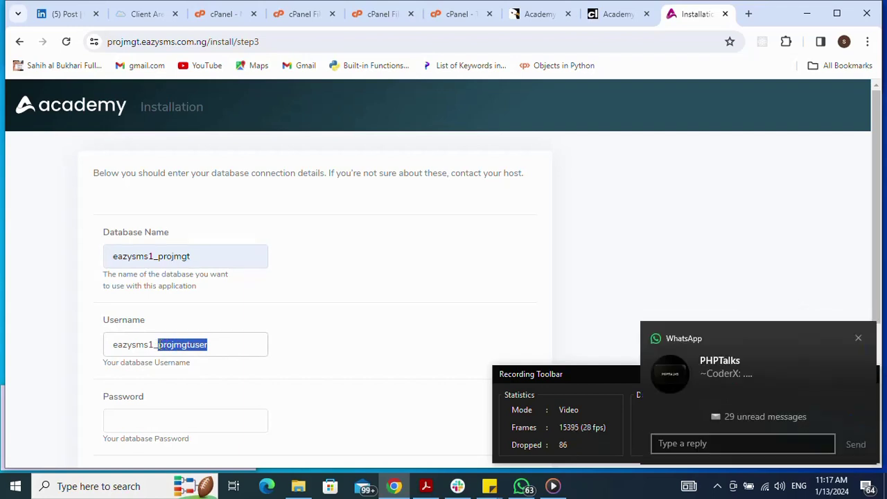
pyautogui.click(206, 420)
pyautogui.hotkey('ctrl', 'v')
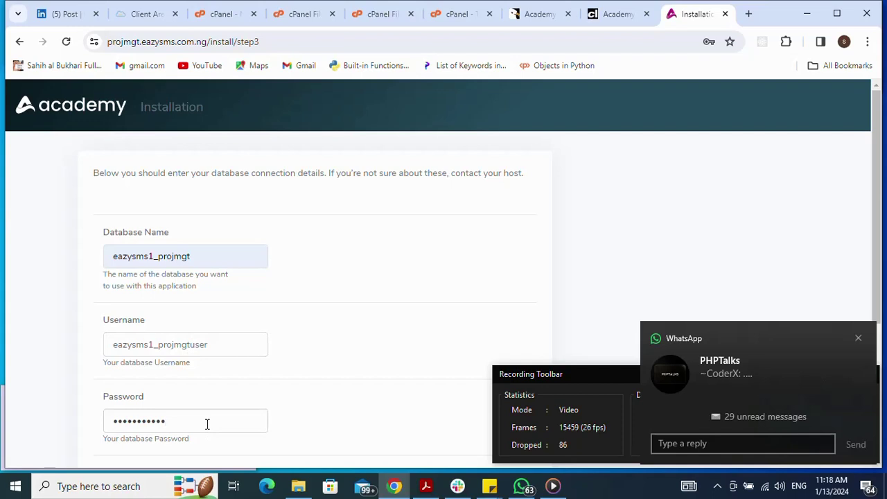
# Set the database host to localhost and submit the connection details
pyautogui.click(863, 343)
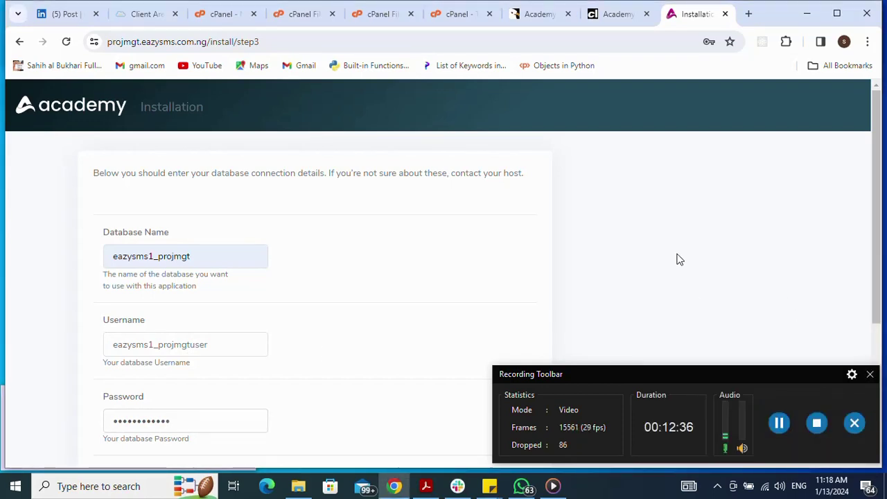
pyautogui.scroll(-1, 678, 259)
pyautogui.scroll(-2, 679, 259)
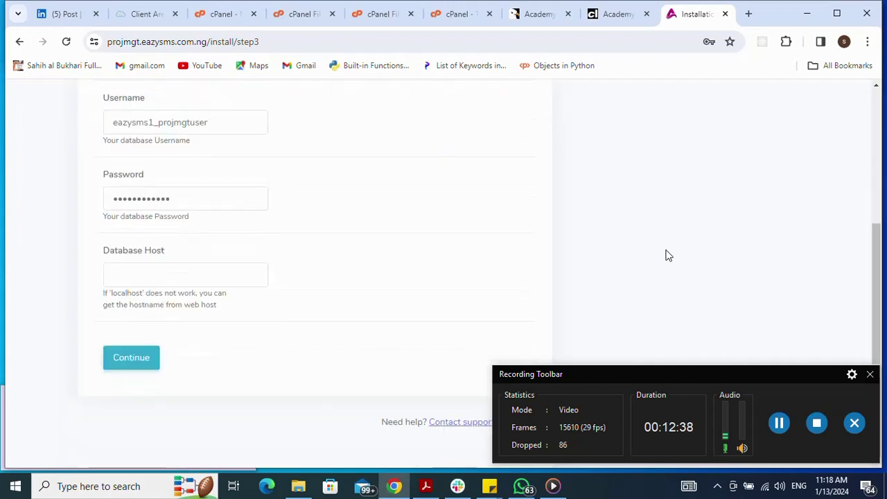
pyautogui.click(174, 278)
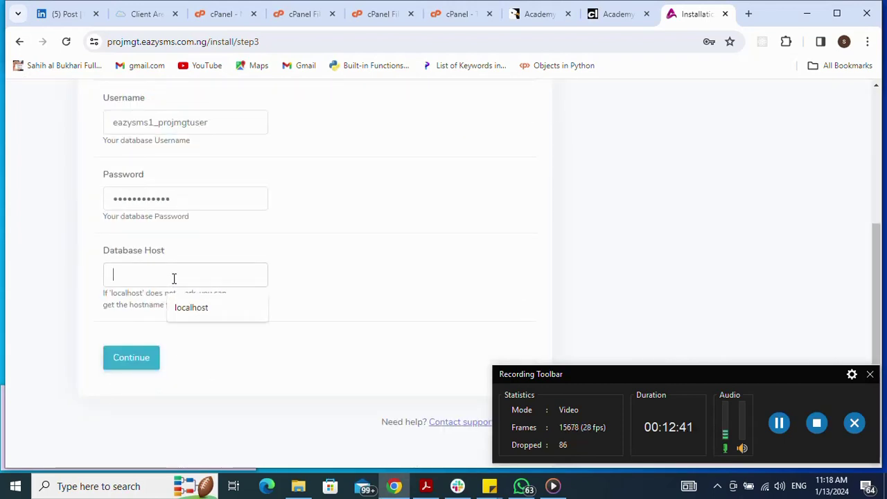
pyautogui.click(192, 310)
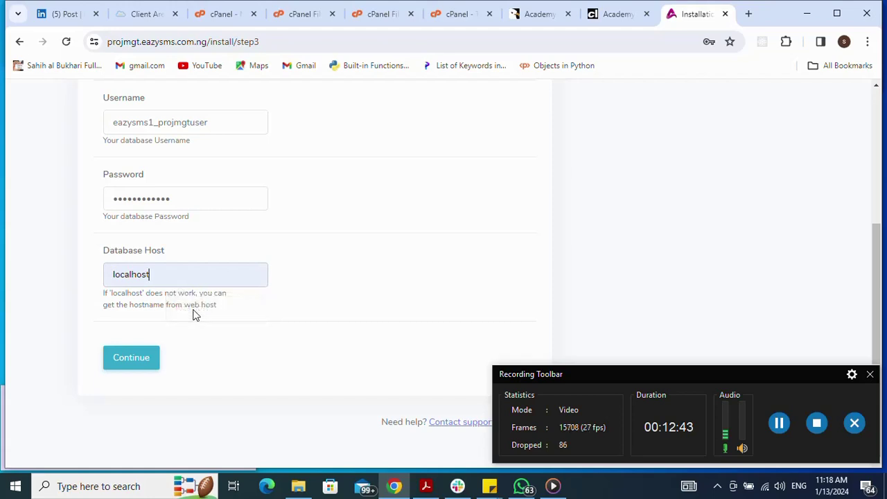
pyautogui.click(125, 364)
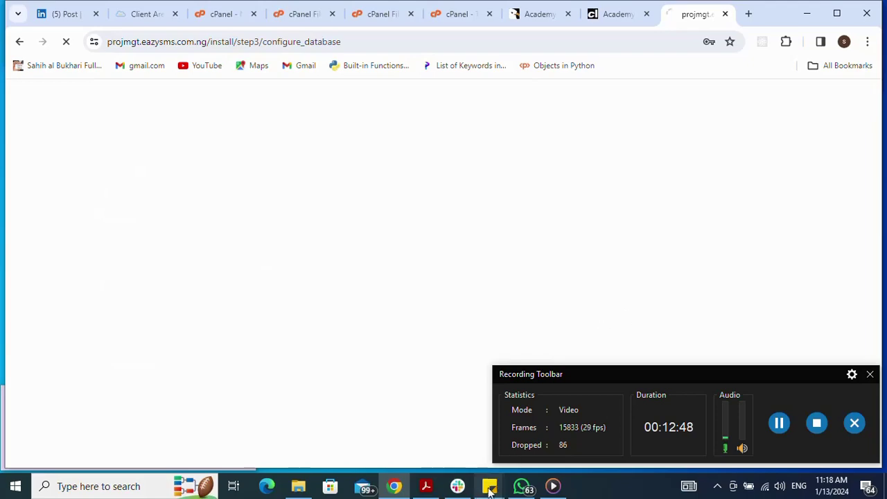
# Run the step 4 install to import the database
pyautogui.moveTo(488, 492)
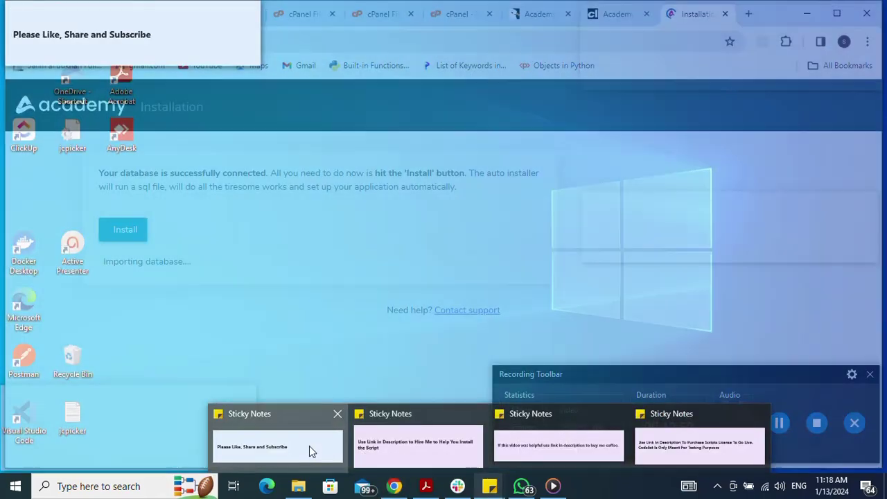
pyautogui.click(309, 446)
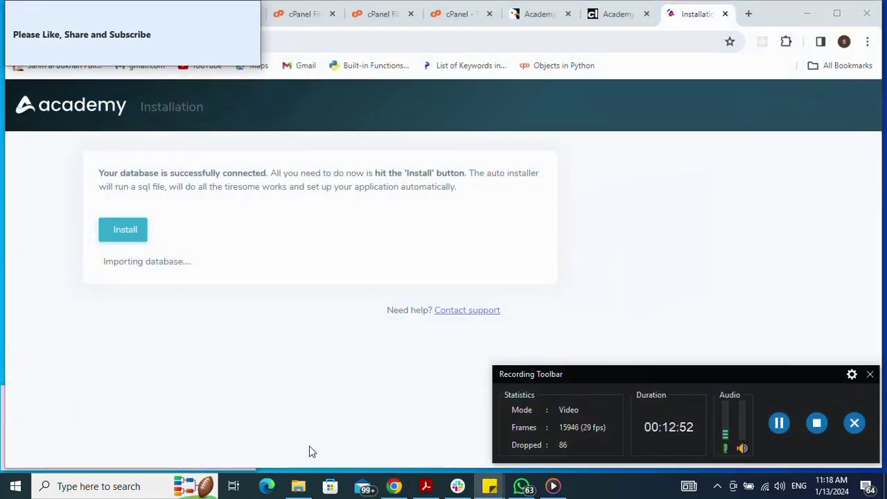
pyautogui.click(124, 232)
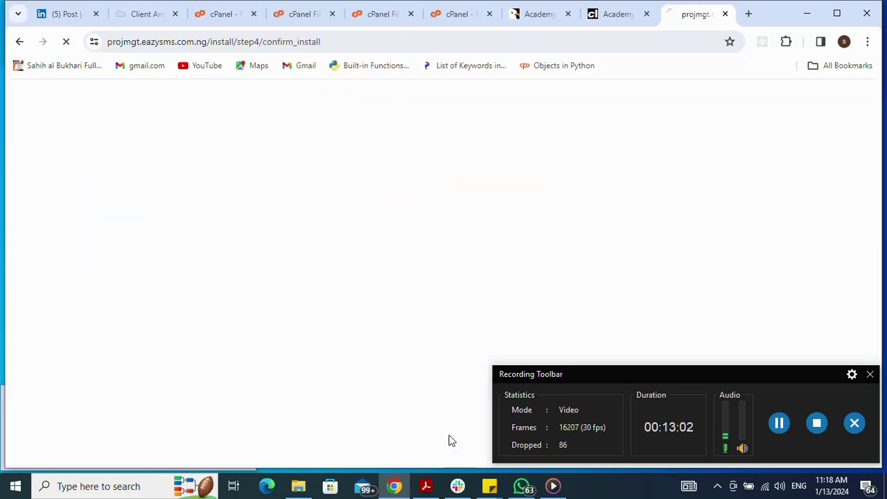
# Fill System Name with academy and the administrator's first name from autofill
pyautogui.moveTo(496, 489)
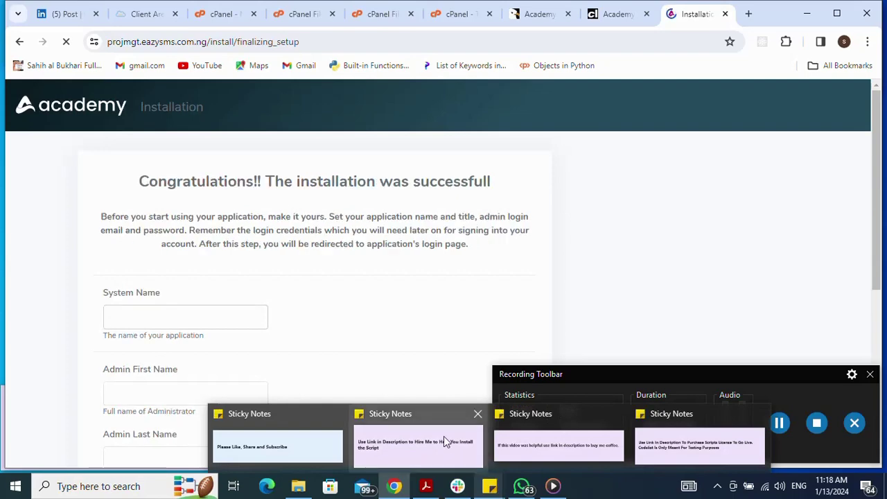
pyautogui.moveTo(444, 436)
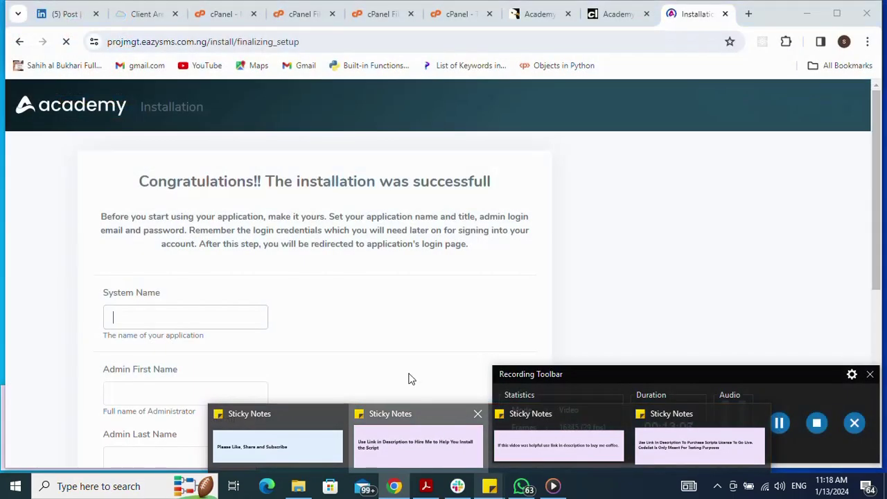
pyautogui.click(437, 437)
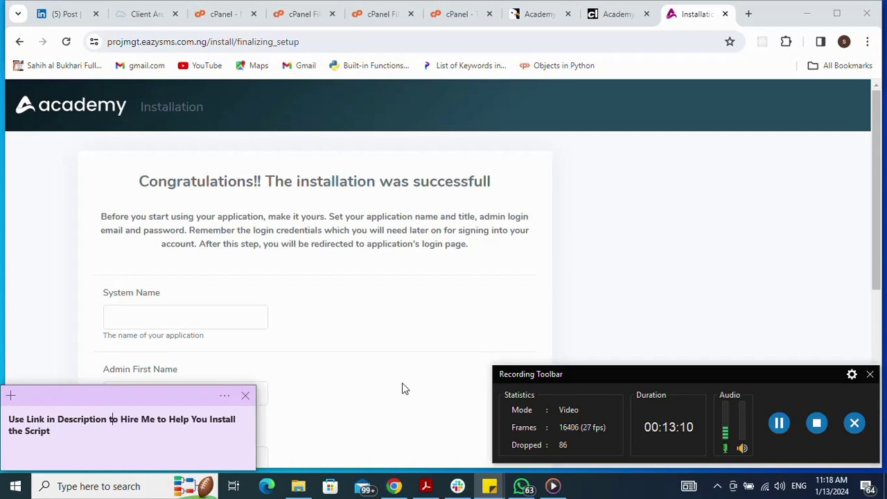
pyautogui.click(229, 317)
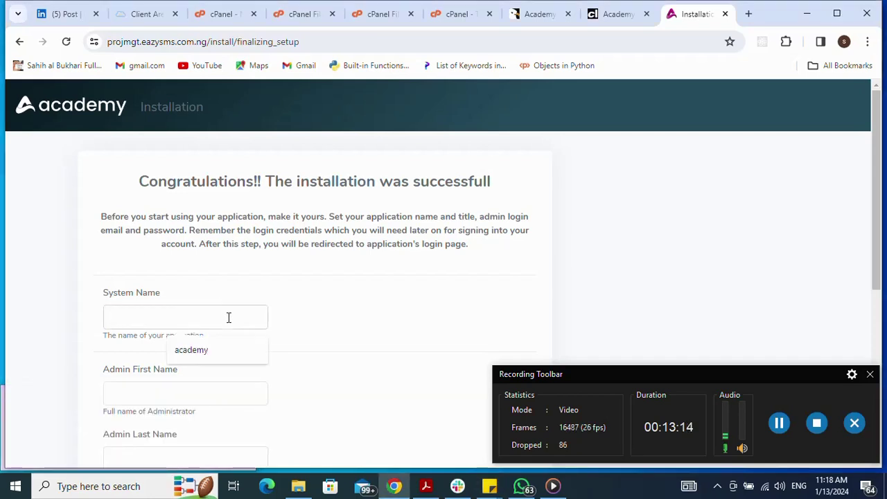
pyautogui.click(206, 352)
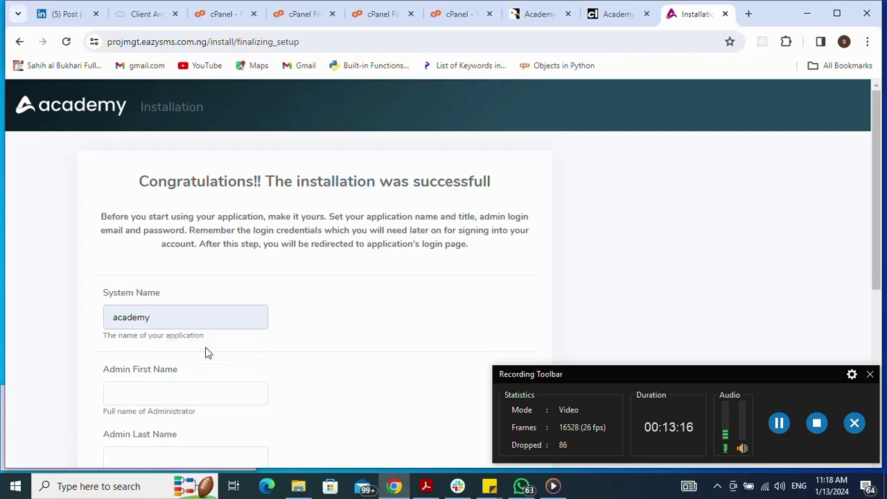
pyautogui.click(186, 396)
pyautogui.click(208, 434)
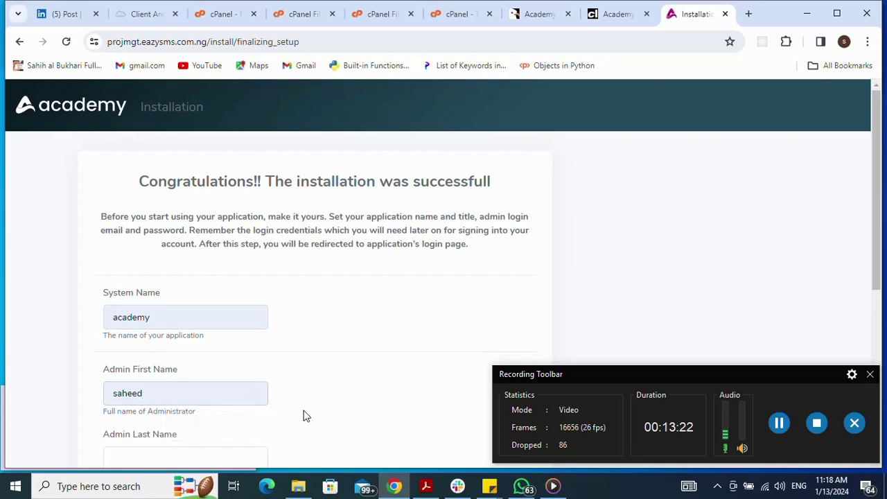
# Fill in the administrator's last name, login e-mail and password
pyautogui.scroll(-3, 303, 416)
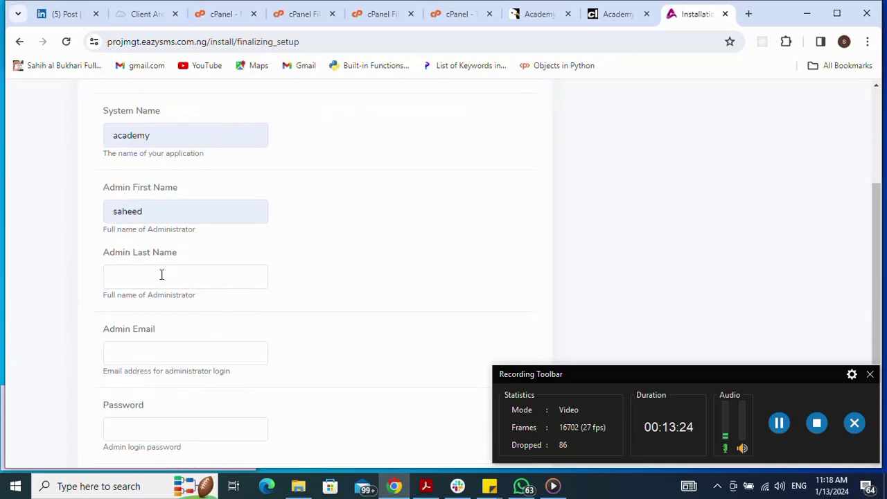
pyautogui.click(162, 275)
pyautogui.click(195, 312)
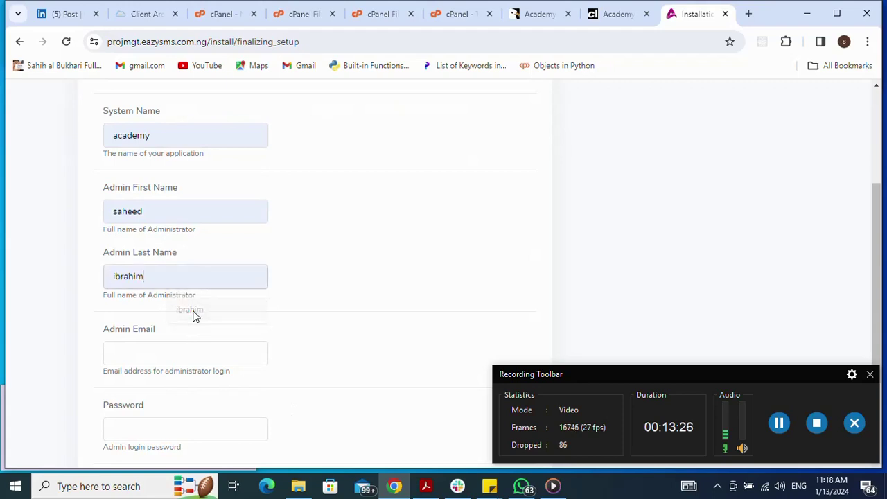
pyautogui.click(175, 351)
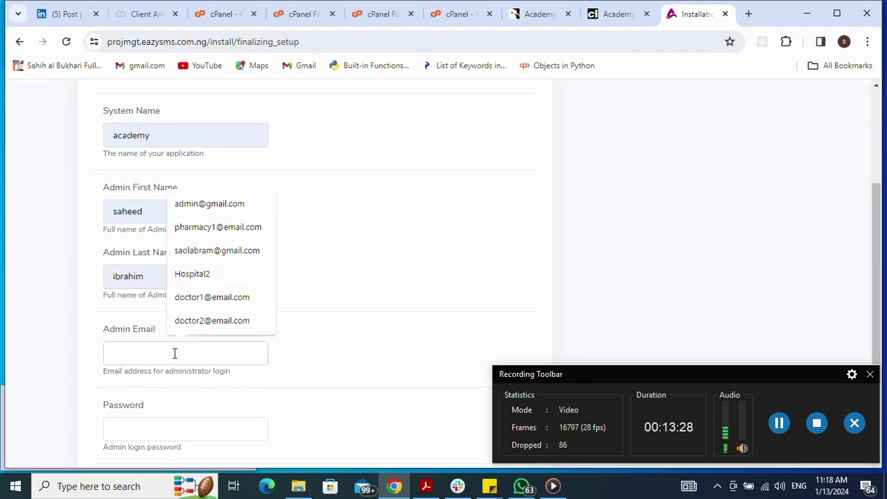
pyautogui.click(226, 205)
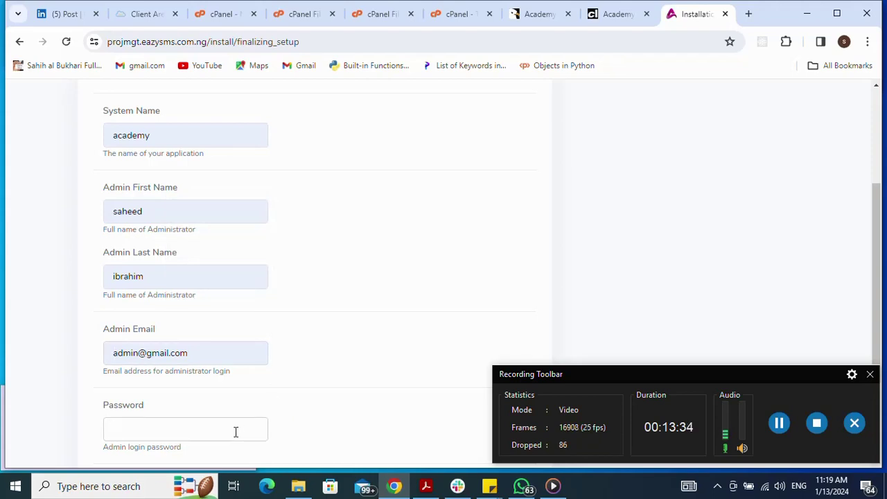
pyautogui.write('••••••')
pyautogui.scroll(-3, 356, 371)
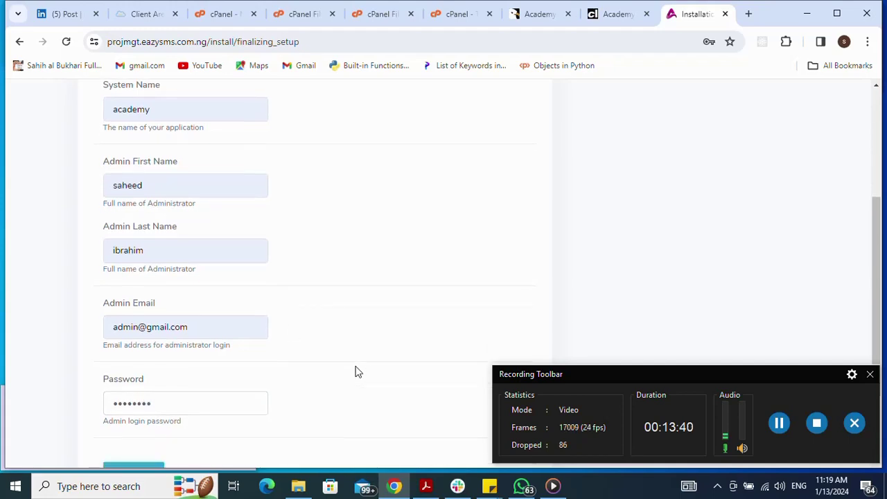